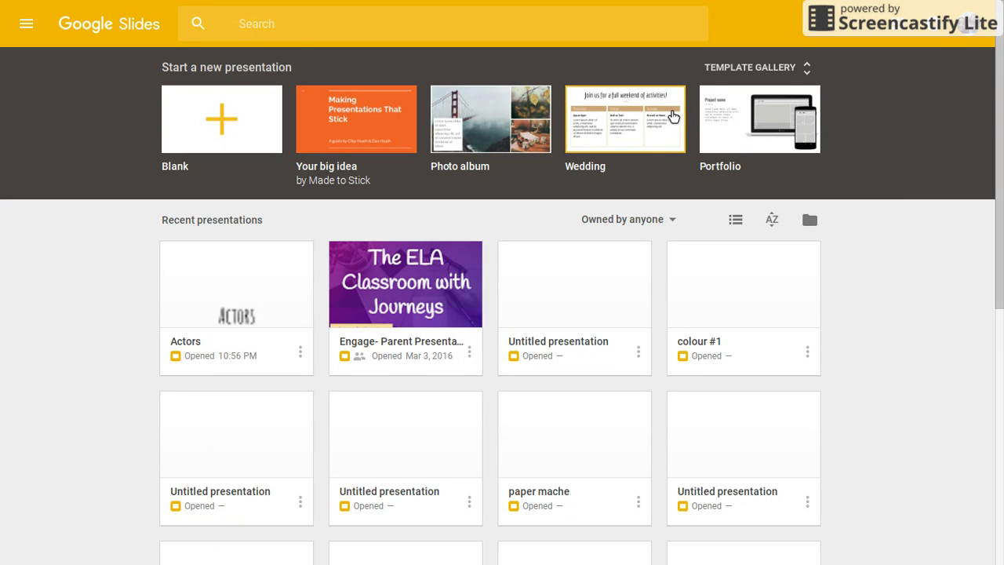
- Create a new blank presentation and dismiss the privacy notice
{"action": "mouse_move", "coordinate": [15, 6]}
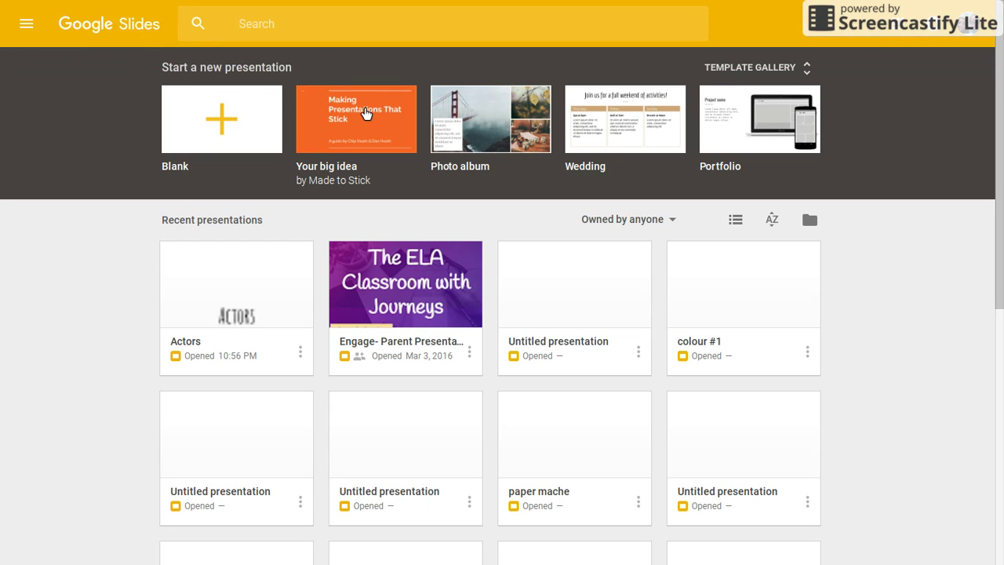
{"action": "left_click", "coordinate": [231, 113]}
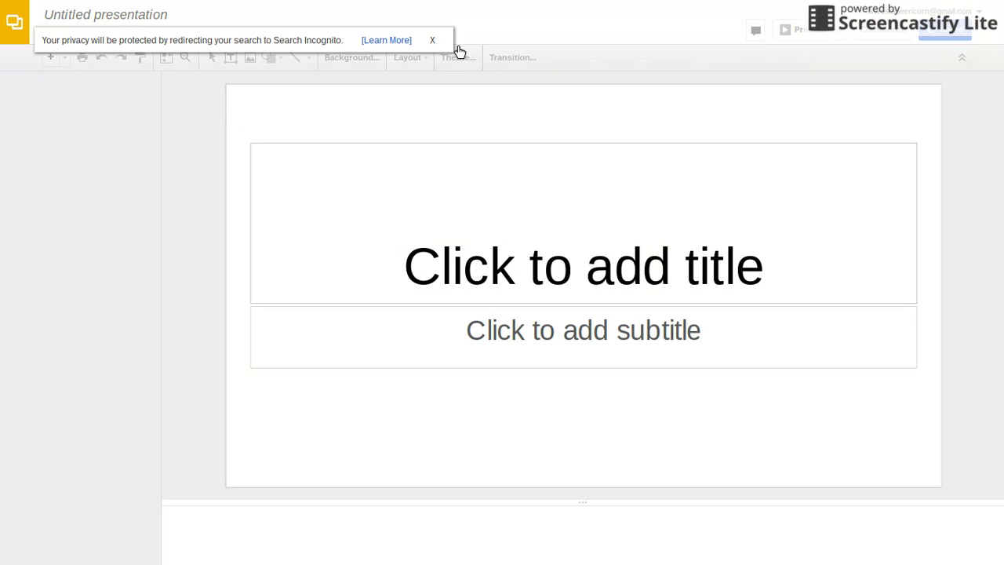
{"action": "left_click", "coordinate": [432, 43]}
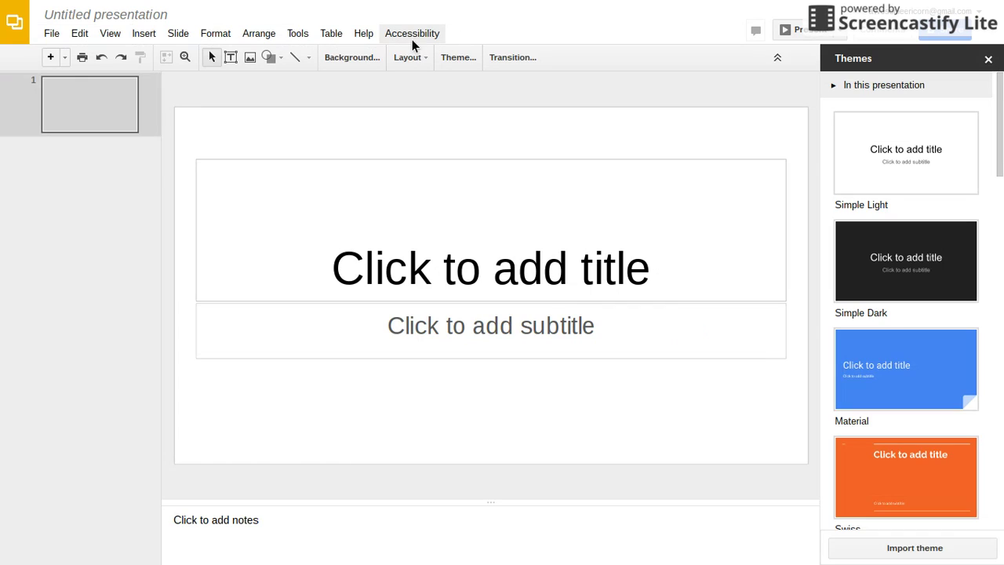
- Name the presentation file Actors and close the theme list
{"action": "left_click", "coordinate": [98, 16]}
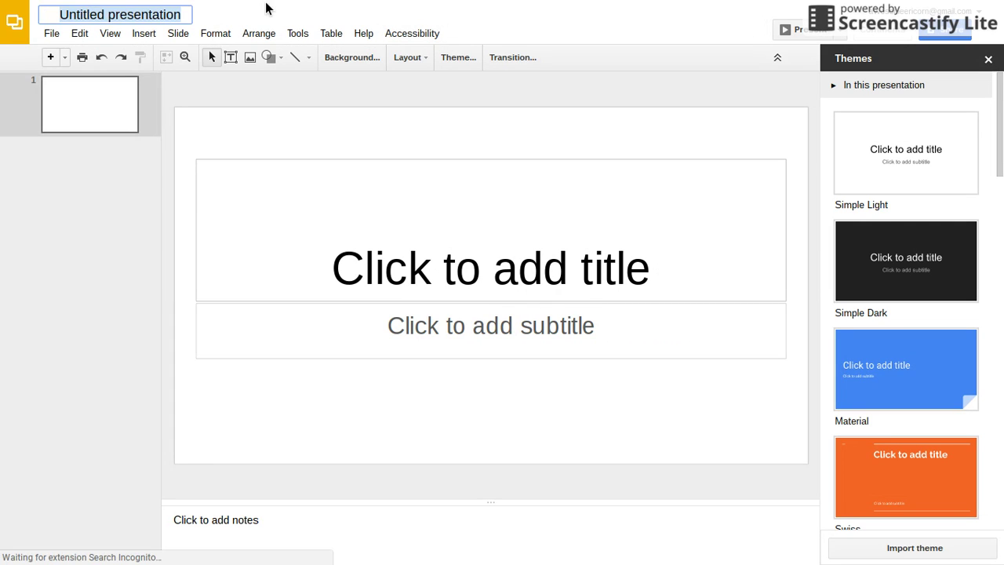
{"action": "left_click", "coordinate": [988, 61]}
{"action": "left_click", "coordinate": [140, 14]}
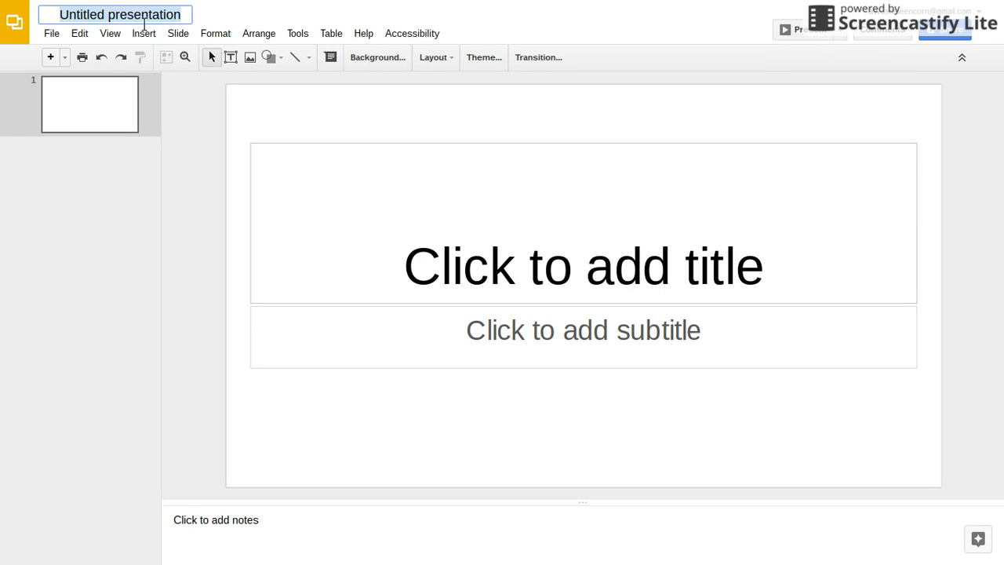
{"action": "type", "text": "Act"}
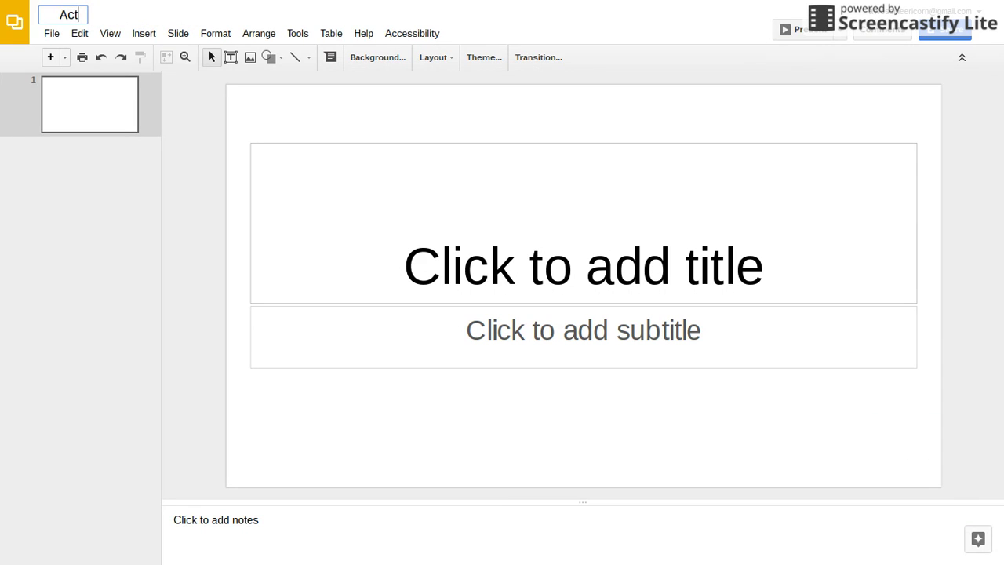
{"action": "type", "text": "ors"}
{"action": "left_click", "coordinate": [130, 214]}
{"action": "left_click", "coordinate": [194, 182]}
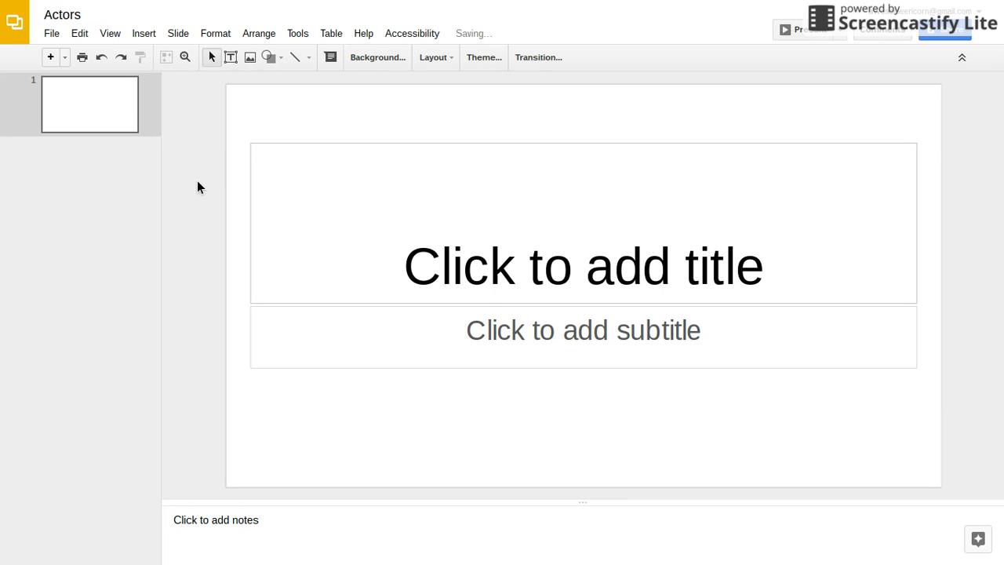
- Set the presentation's page size to a custom 8 × 11.5 inches
{"action": "left_click", "coordinate": [51, 34]}
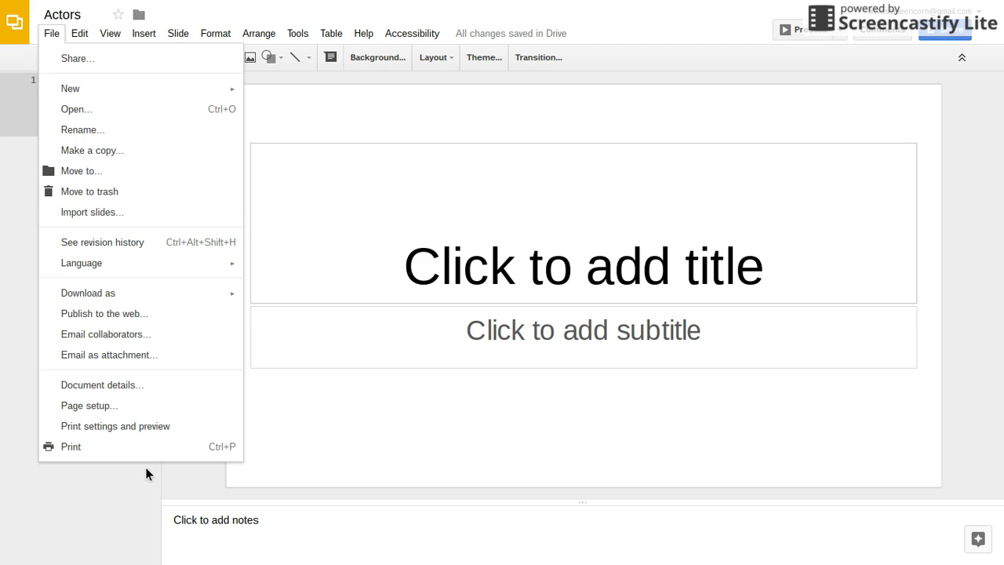
{"action": "left_click", "coordinate": [137, 413]}
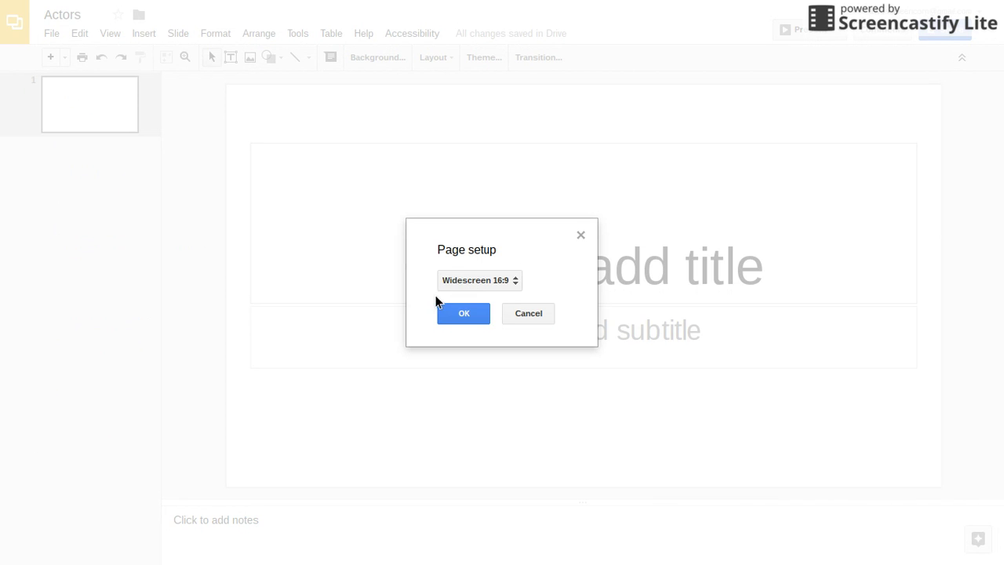
{"action": "left_click", "coordinate": [486, 287]}
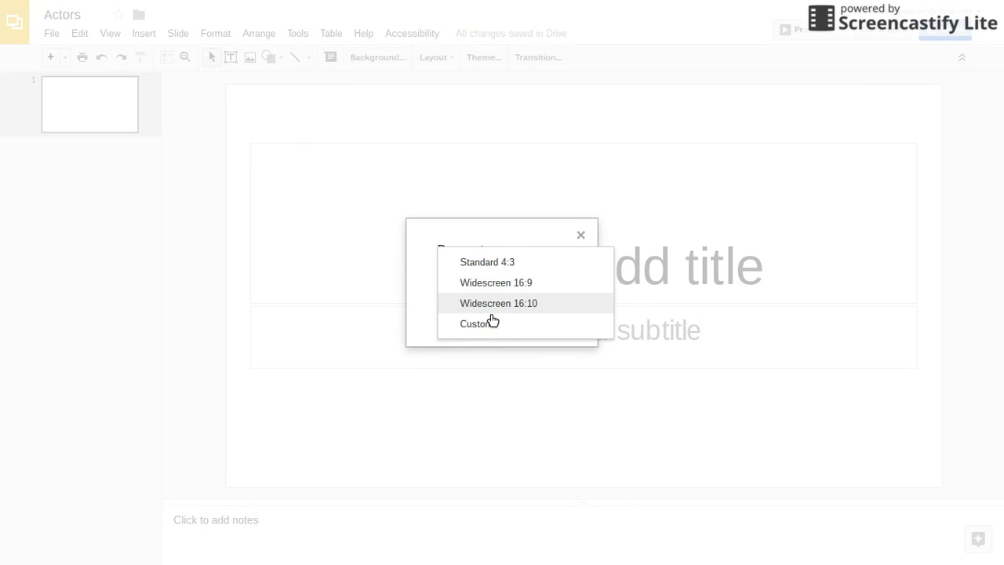
{"action": "left_click", "coordinate": [487, 325]}
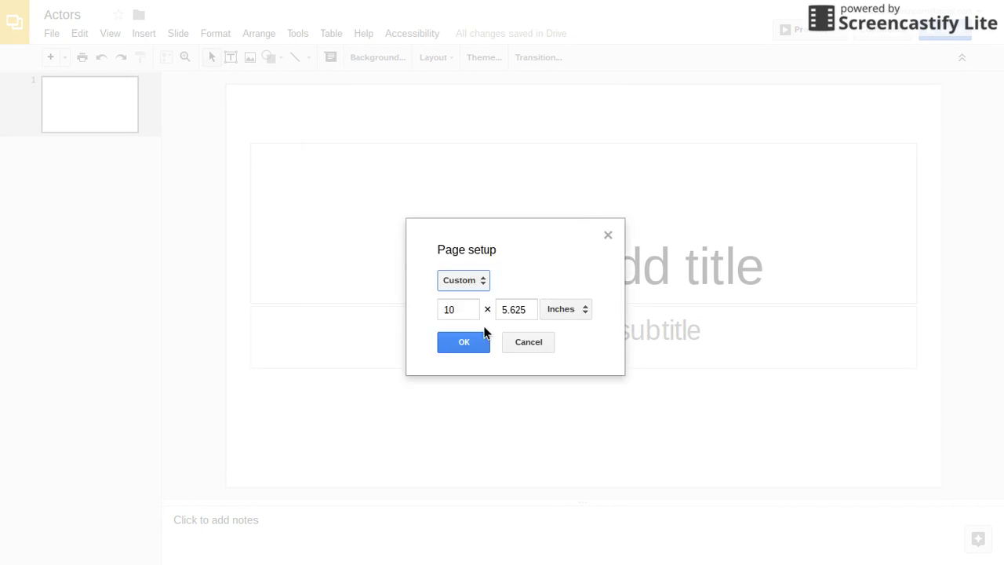
{"action": "double_click", "coordinate": [462, 312]}
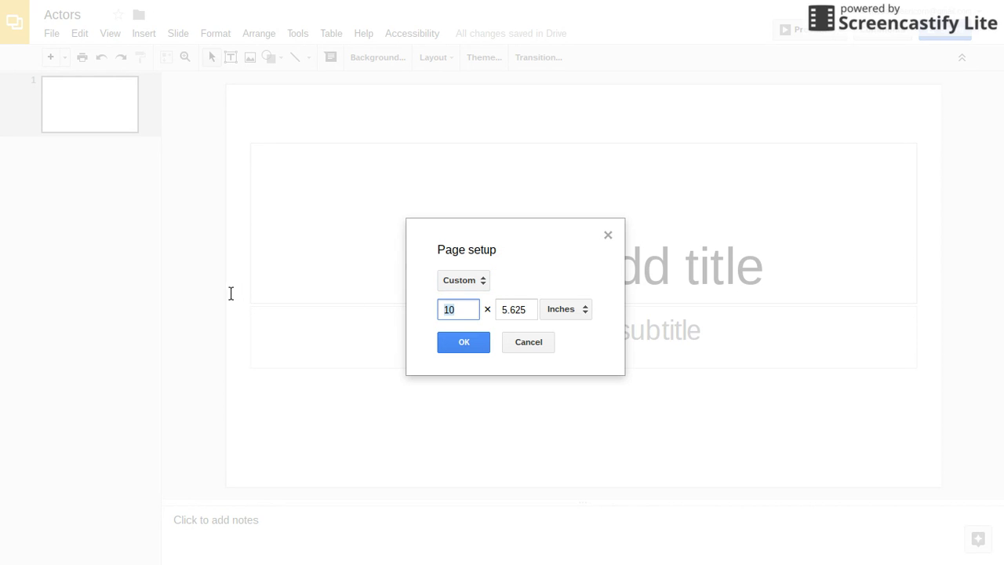
{"action": "type", "text": "8"}
{"action": "double_click", "coordinate": [516, 310]}
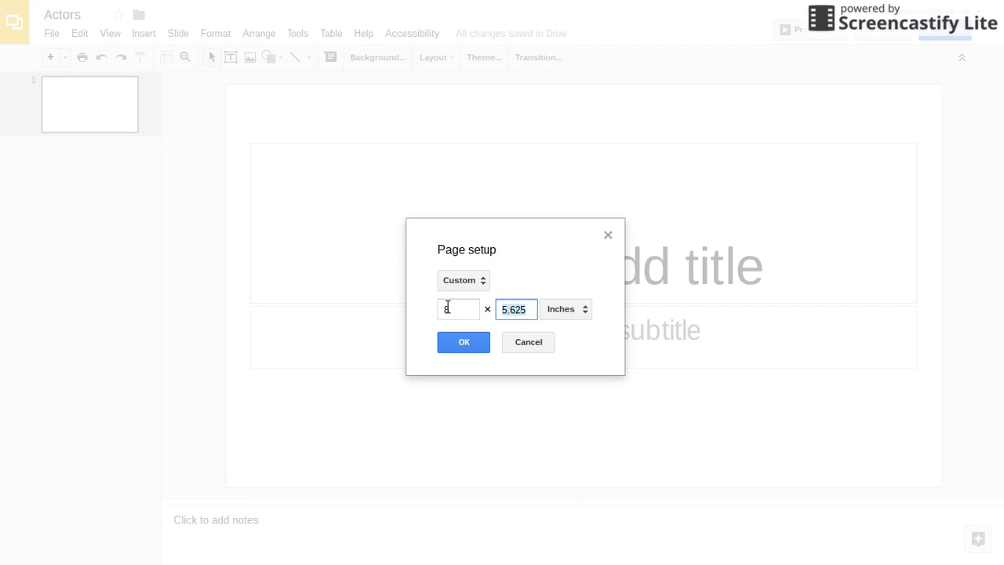
{"action": "type", "text": "11.5"}
{"action": "left_click", "coordinate": [472, 350]}
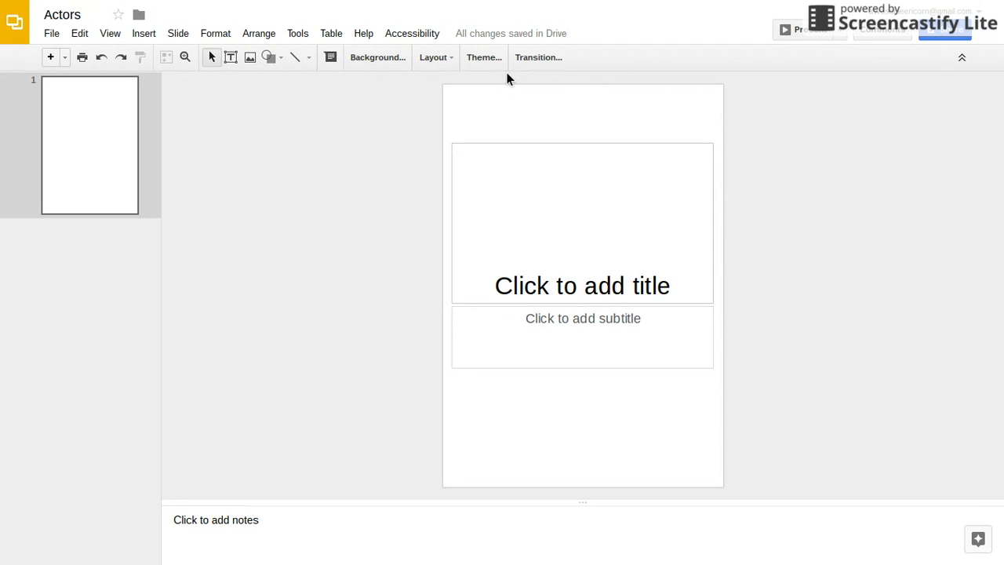
- Apply the Beach Day theme to the presentation and close the theme list
{"action": "left_click", "coordinate": [484, 60]}
{"action": "scroll", "coordinate": [929, 278], "scroll_direction": "down", "scroll_amount": 3}
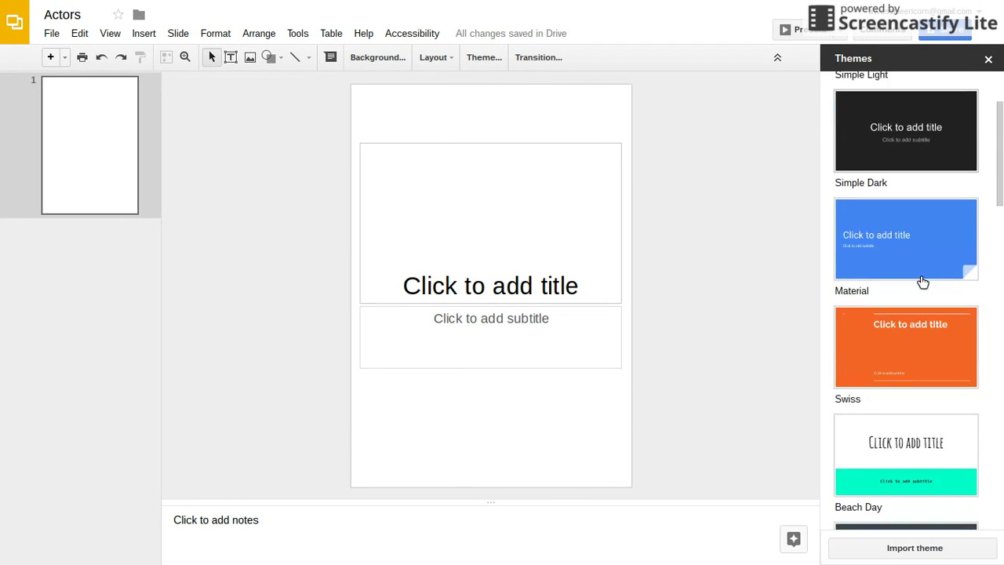
{"action": "left_click", "coordinate": [920, 360]}
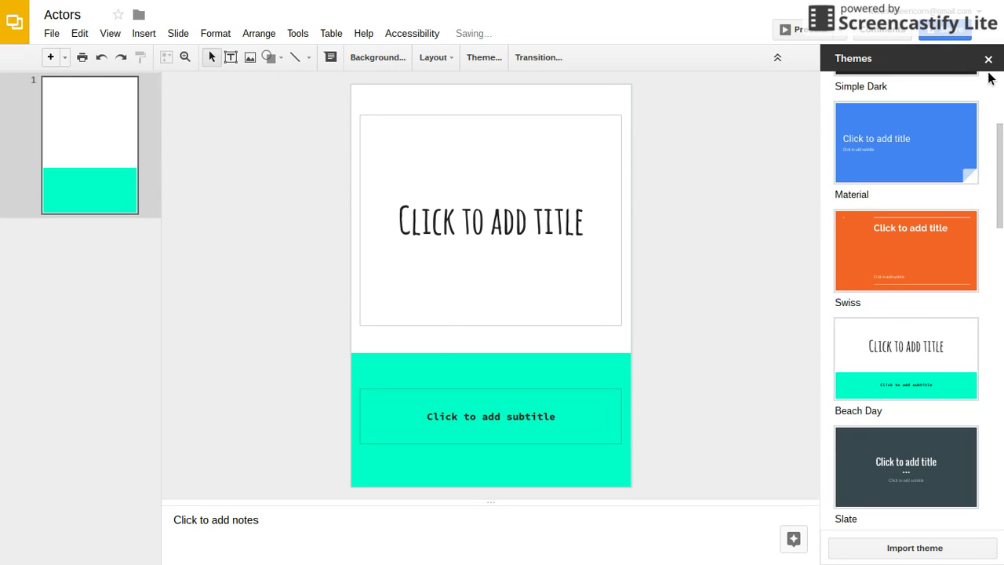
{"action": "left_click", "coordinate": [990, 60]}
- Fill in the cover slide with the title "Actors" and the subtitle "By: Me"
{"action": "left_click", "coordinate": [561, 251]}
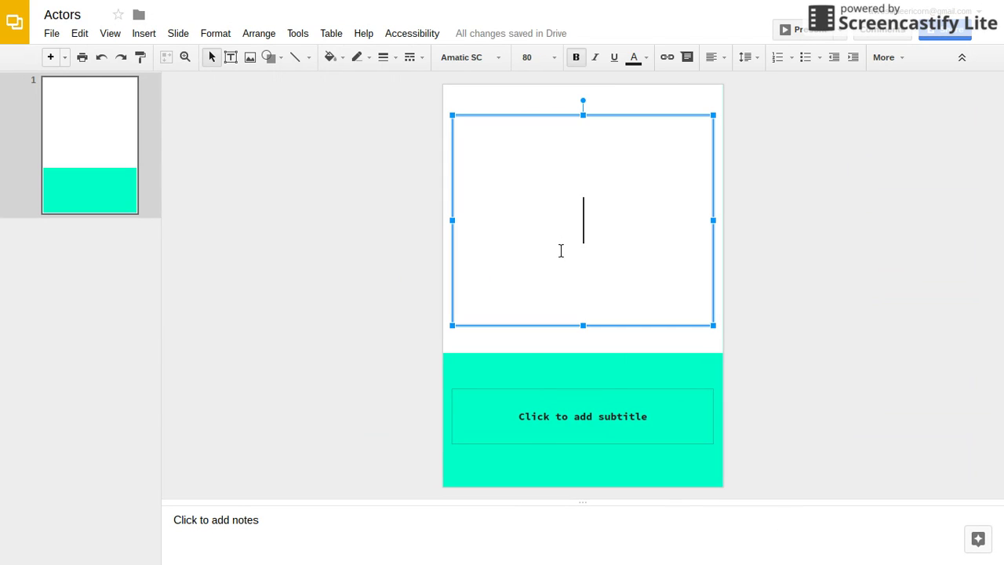
{"action": "type", "text": "Actors"}
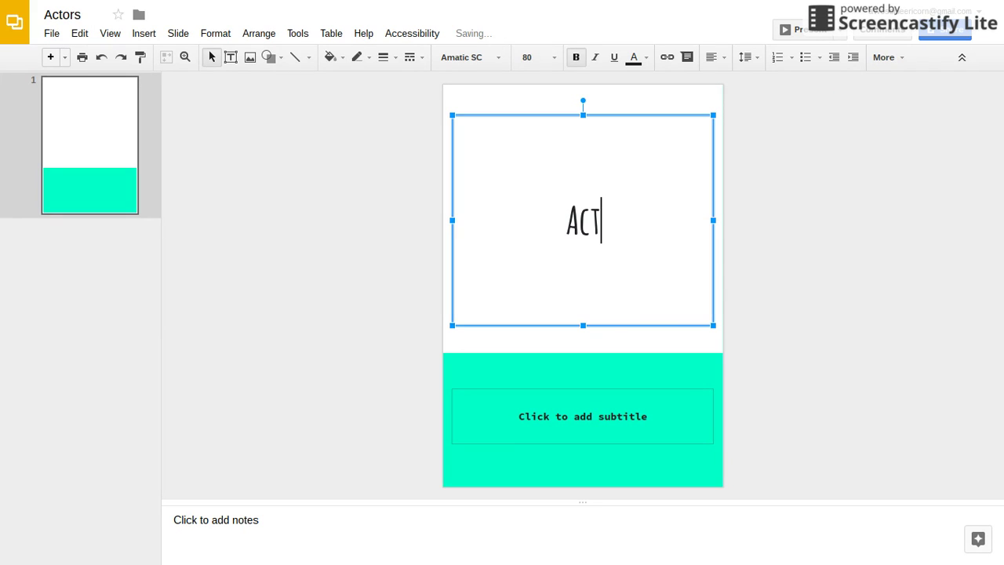
{"action": "left_click", "coordinate": [570, 426]}
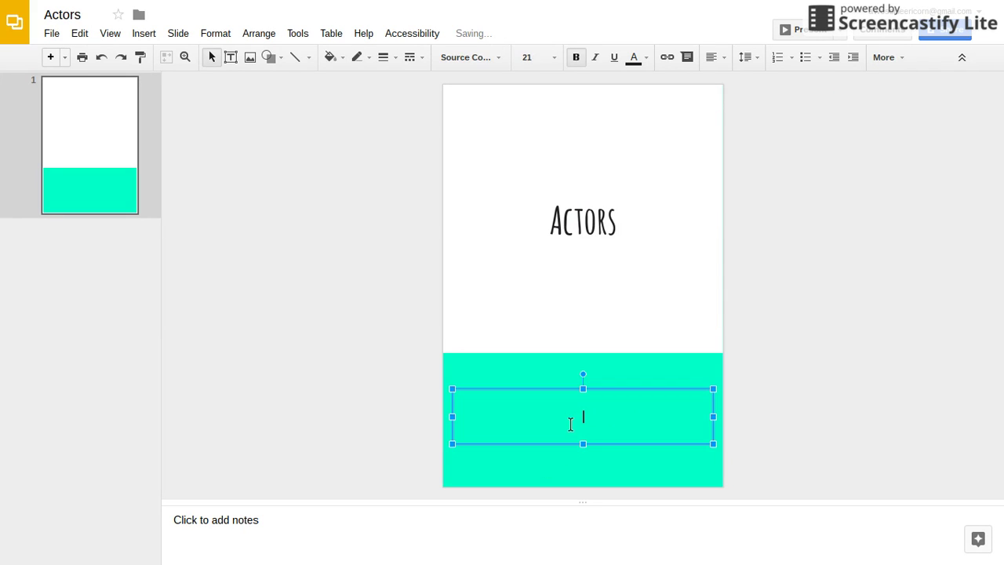
{"action": "type", "text": "By: Me"}
- Add a second slide using the split layout with title and subtitle beside a green text column
{"action": "left_click", "coordinate": [50, 57]}
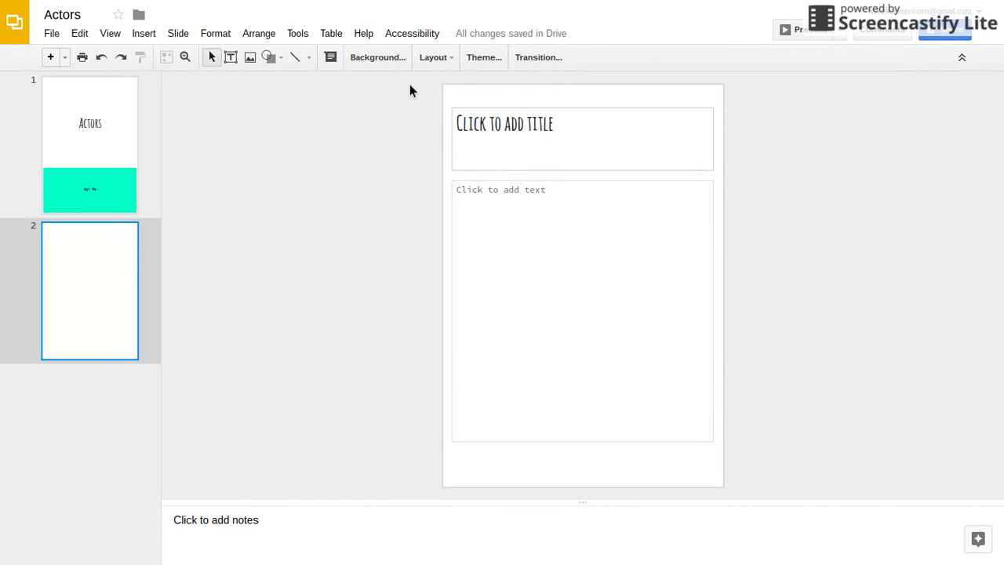
{"action": "left_click", "coordinate": [447, 56]}
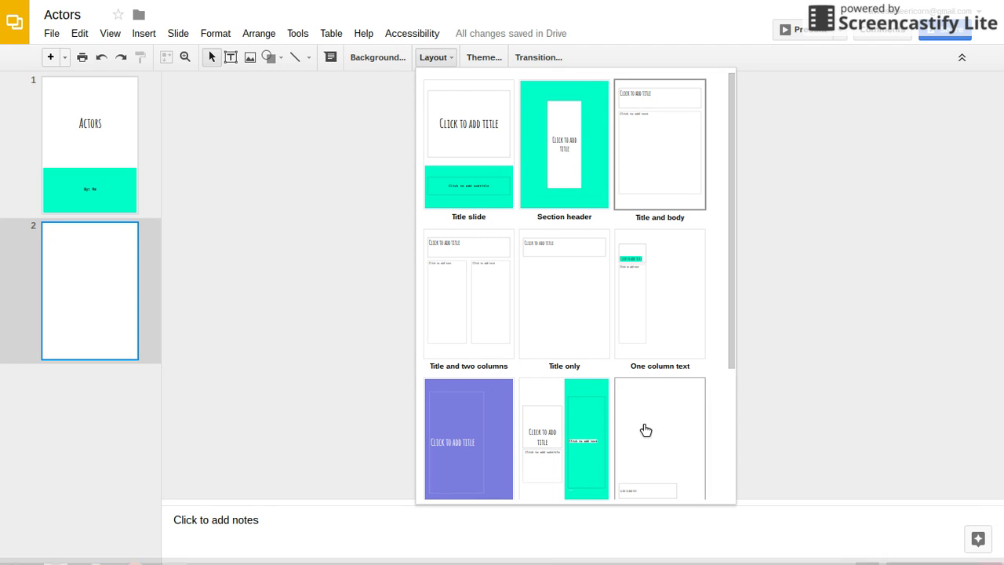
{"action": "left_click", "coordinate": [555, 469]}
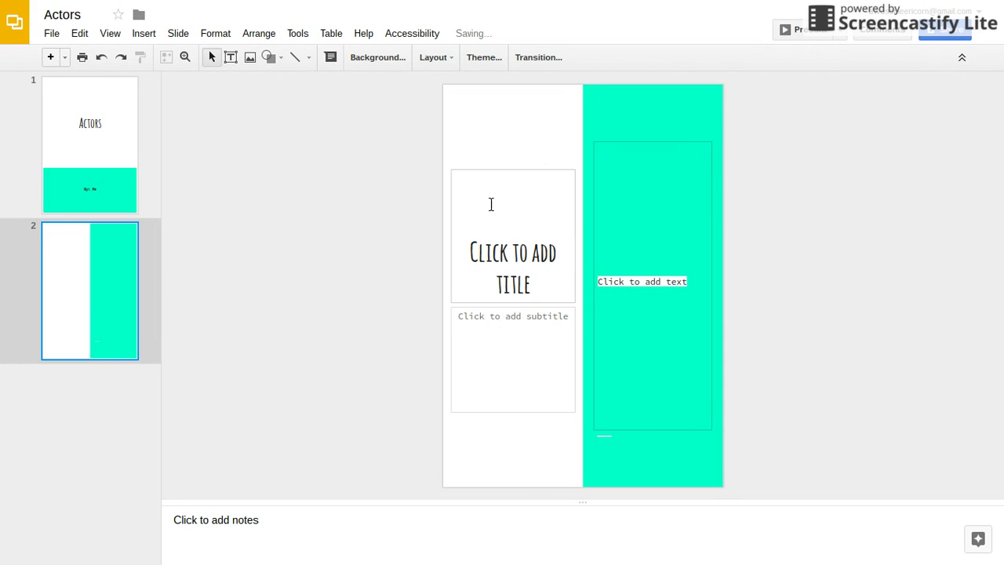
- Enter "Table" as the second slide's title and "Of Contents" as its subtitle
{"action": "left_click", "coordinate": [492, 293]}
{"action": "type", "text": "Table"}
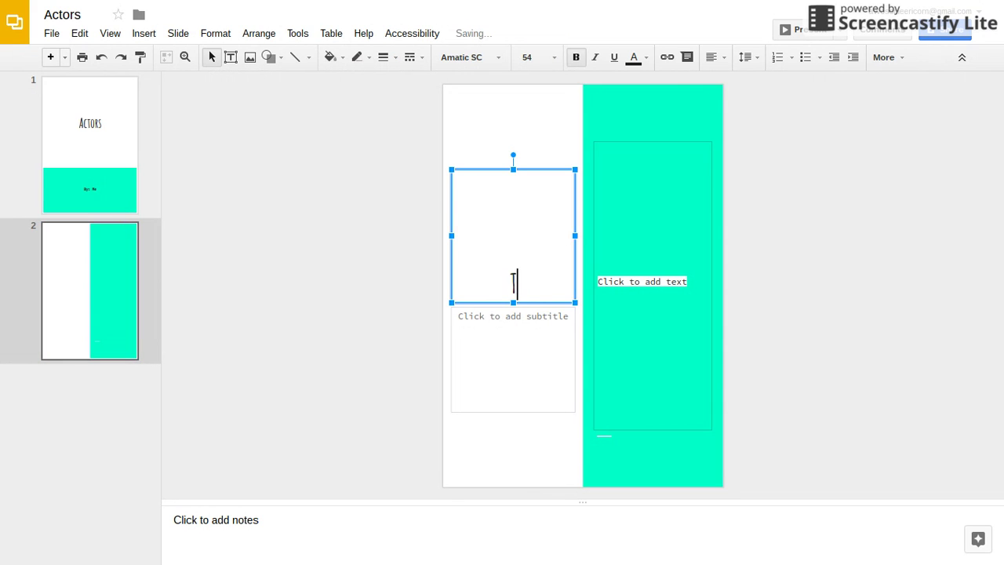
{"action": "left_click", "coordinate": [556, 329]}
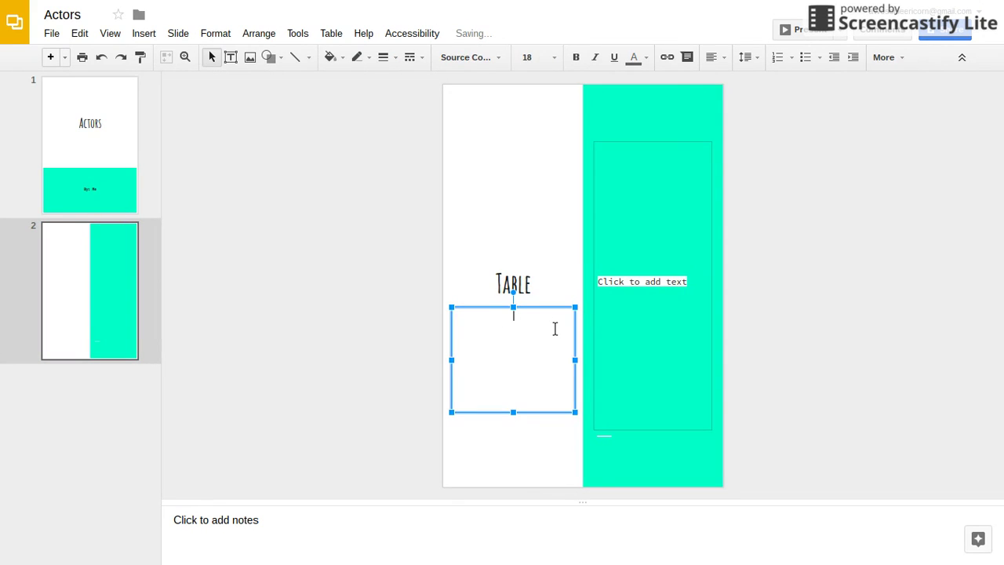
{"action": "type", "text": "Of Contents"}
- Write the first contents entry "Pg 1 - Who Actors are" in the second slide's green column
{"action": "left_click", "coordinate": [691, 295]}
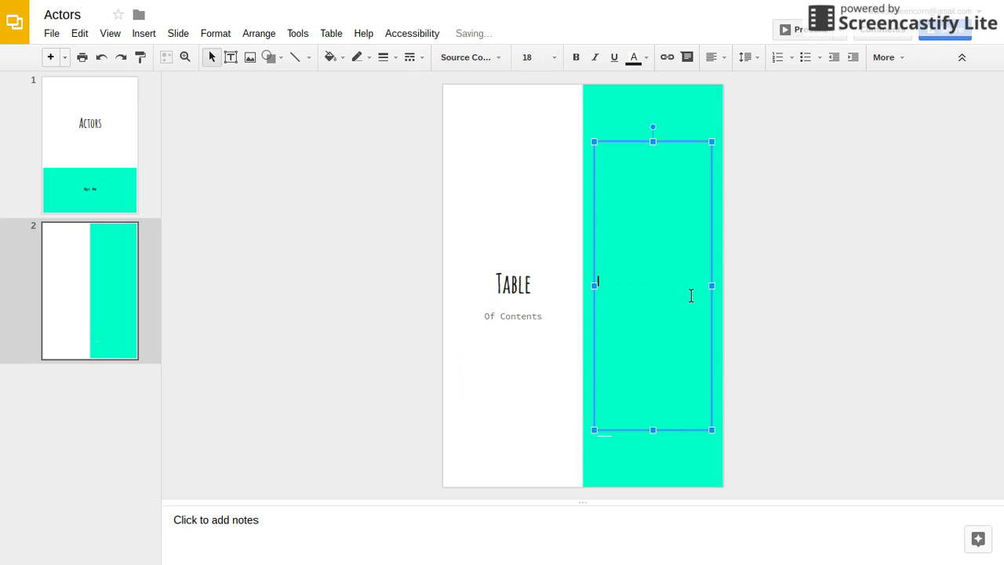
{"action": "type", "text": "P"}
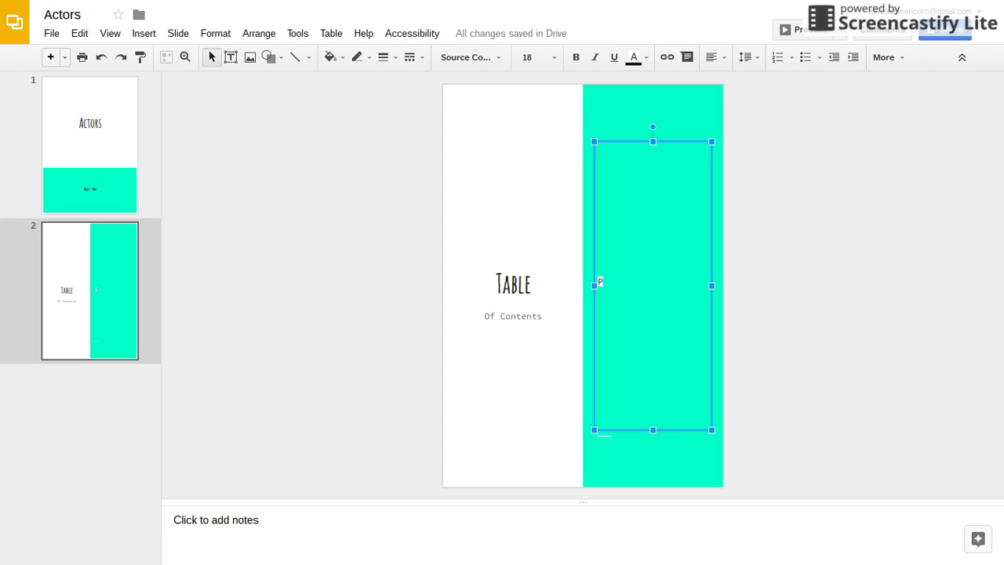
{"action": "type", "text": "e"}
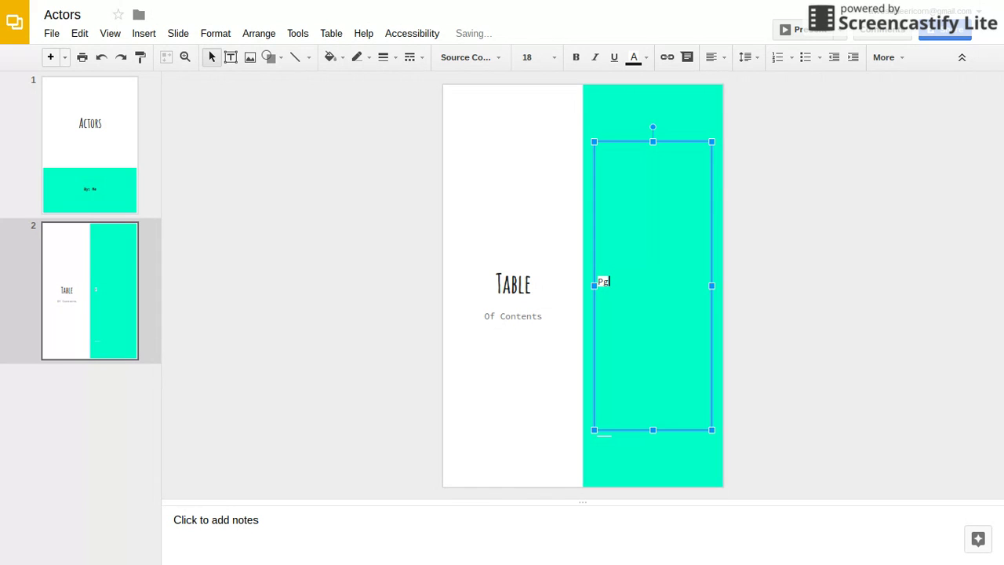
{"action": "type", "text": " 1 - Who Ac"}
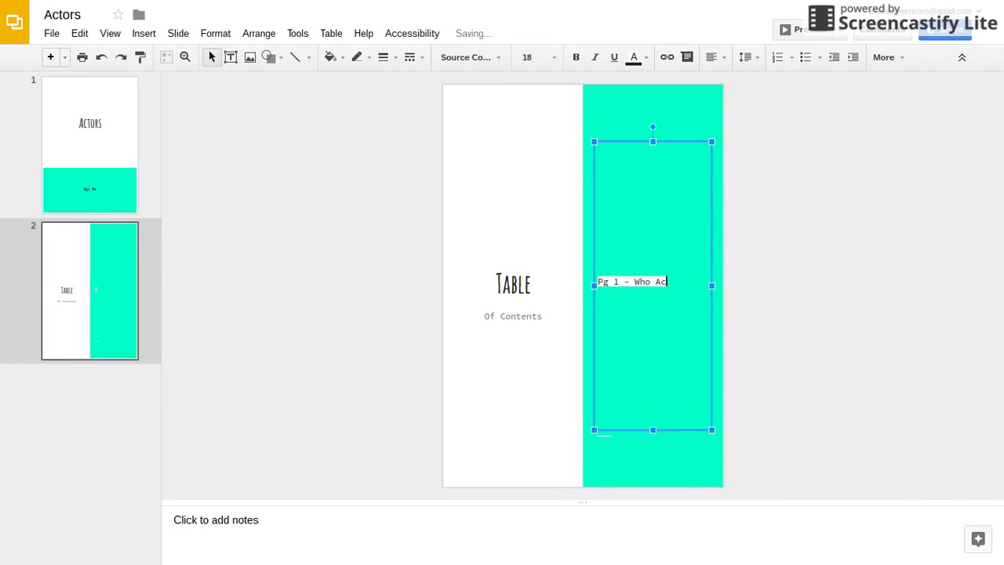
{"action": "type", "text": "tors are"}
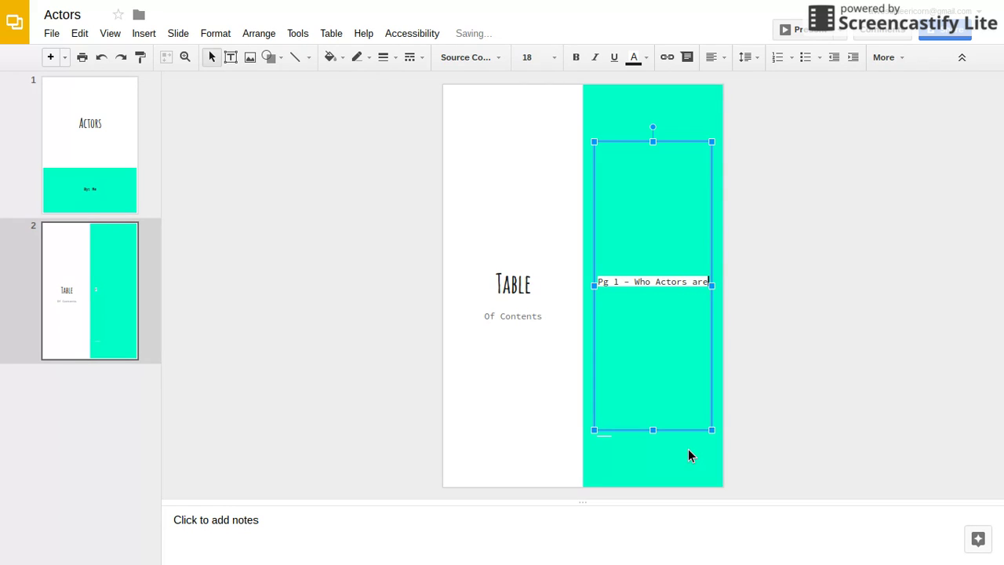
{"action": "key", "text": "Return"}
- Add the second contents entry "Pg 2 - Salary" below the first one
{"action": "type", "text": "P"}
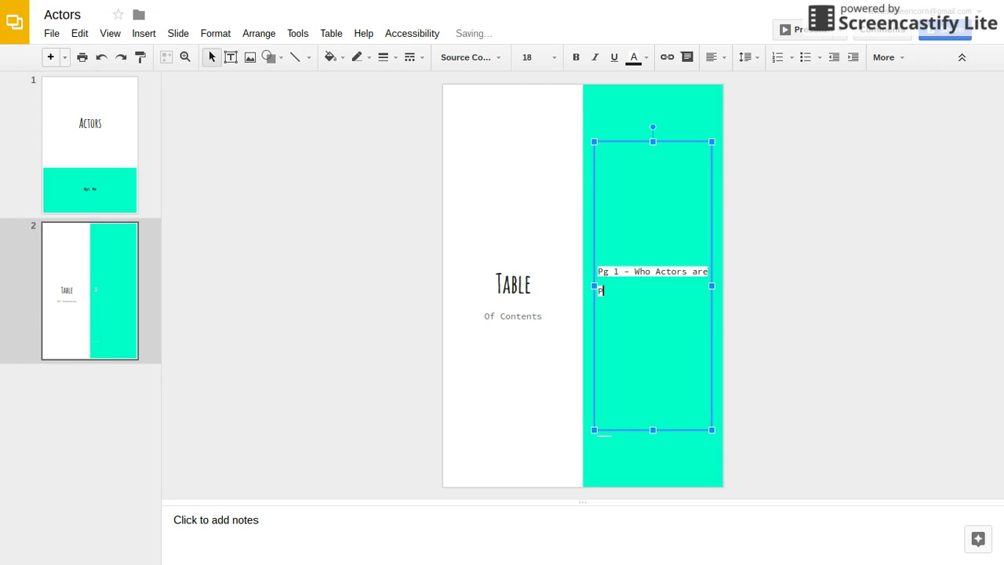
{"action": "type", "text": "g 2 "}
{"action": "type", "text": "- zS"}
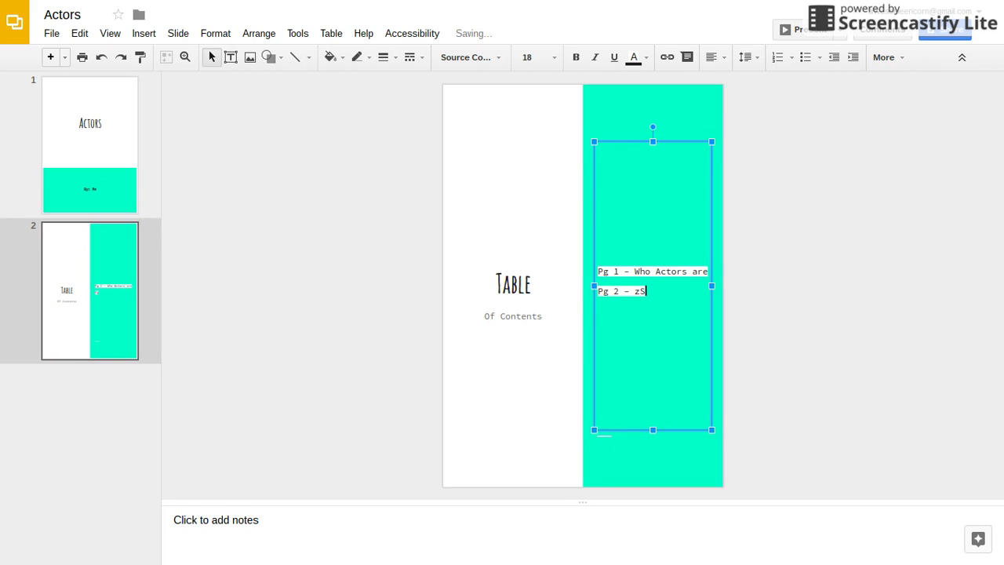
{"action": "key", "text": "BackSpace"}
{"action": "key", "text": "BackSpace"}
{"action": "type", "text": "Slarsy"}
{"action": "key", "text": "BackSpace"}
{"action": "key", "text": "BackSpace"}
{"action": "key", "text": "BackSpace"}
{"action": "key", "text": "BackSpace"}
{"action": "key", "text": "BackSpace"}
{"action": "type", "text": "alary"}
{"action": "left_click", "coordinate": [243, 418]}
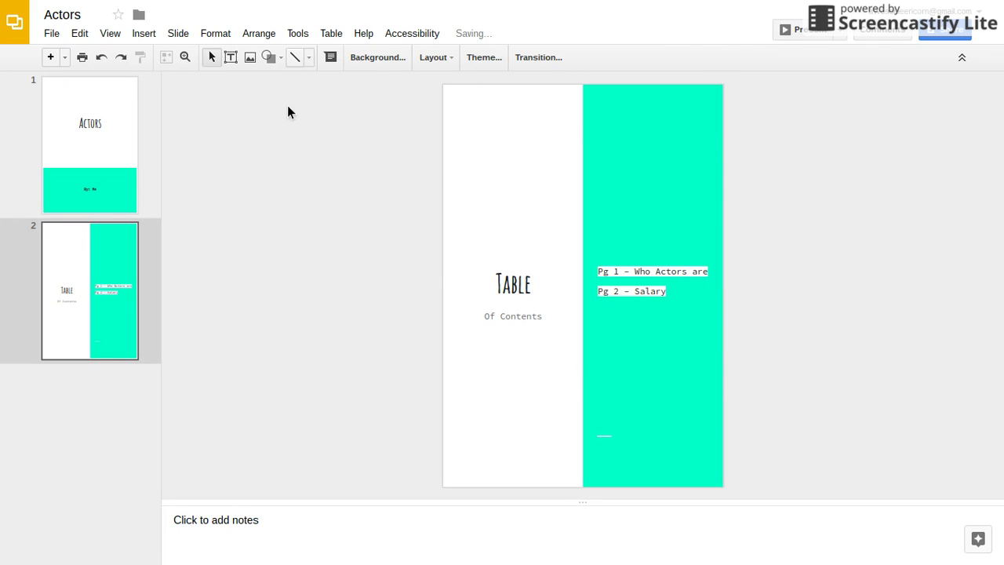
- Add a third slide and give it the Title and body layout
{"action": "left_click", "coordinate": [50, 56]}
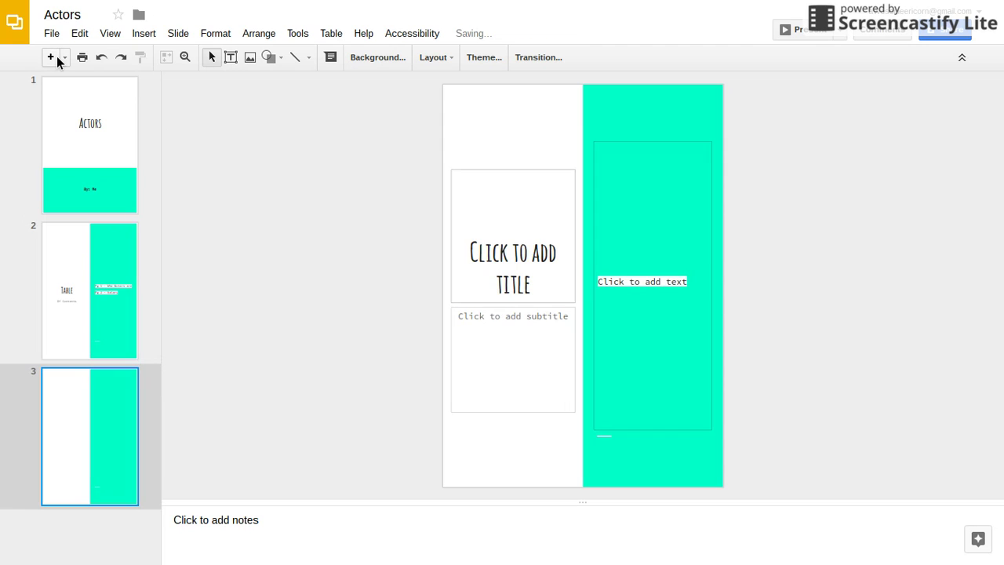
{"action": "left_click", "coordinate": [447, 58]}
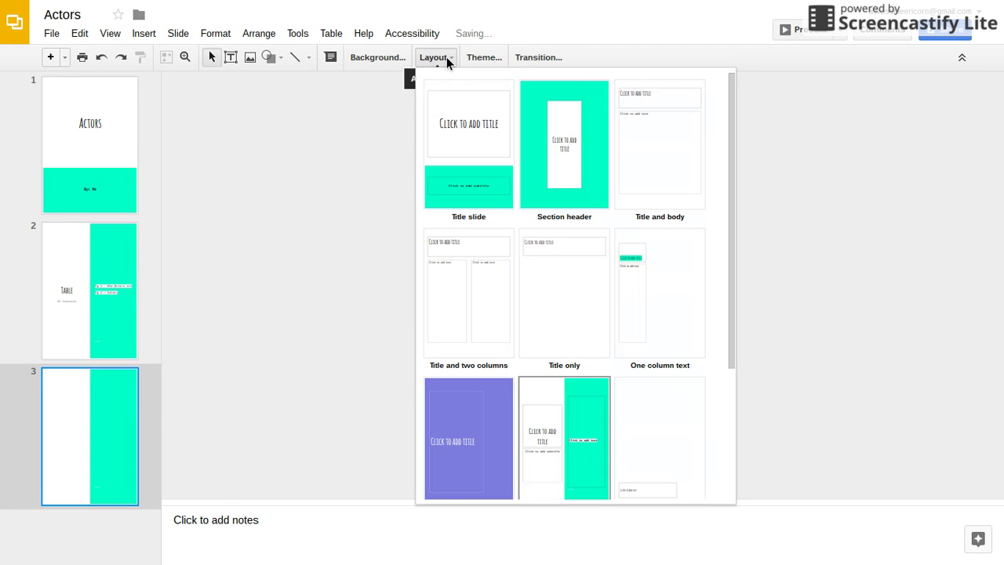
{"action": "left_click", "coordinate": [686, 179]}
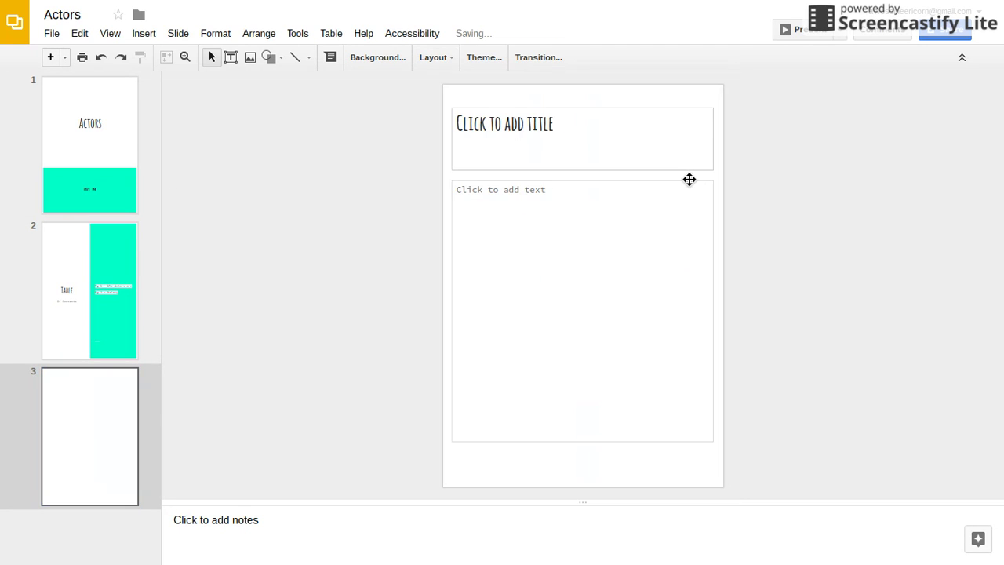
- Enter "Who Actors Are" as the third slide's title
{"action": "left_click", "coordinate": [499, 133]}
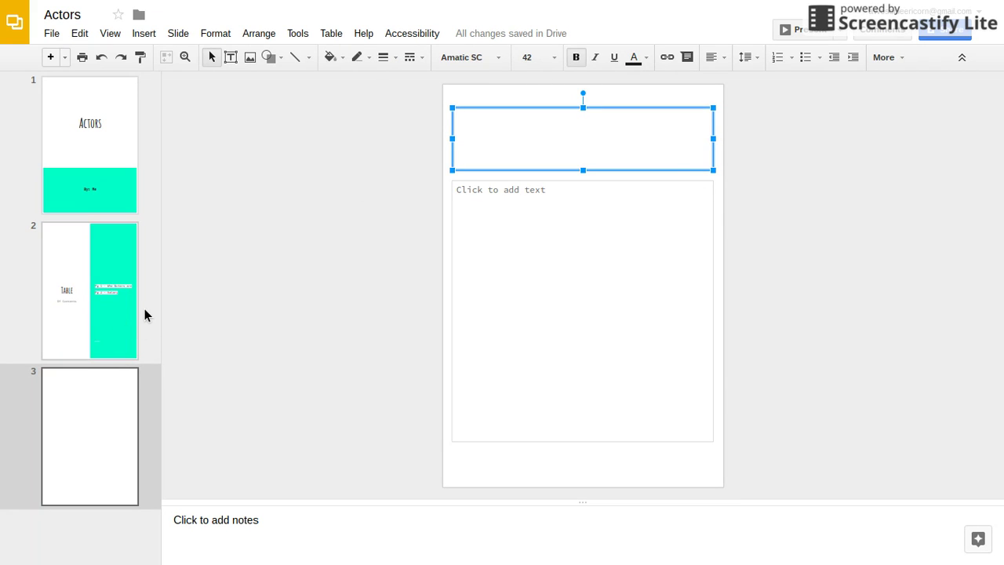
{"action": "type", "text": "W"}
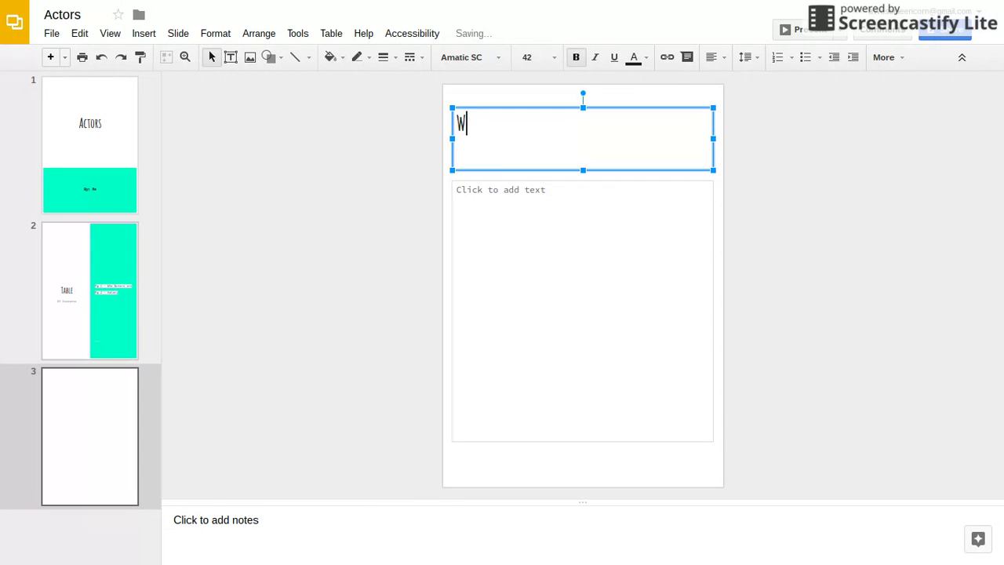
{"action": "type", "text": "ho Actors are"}
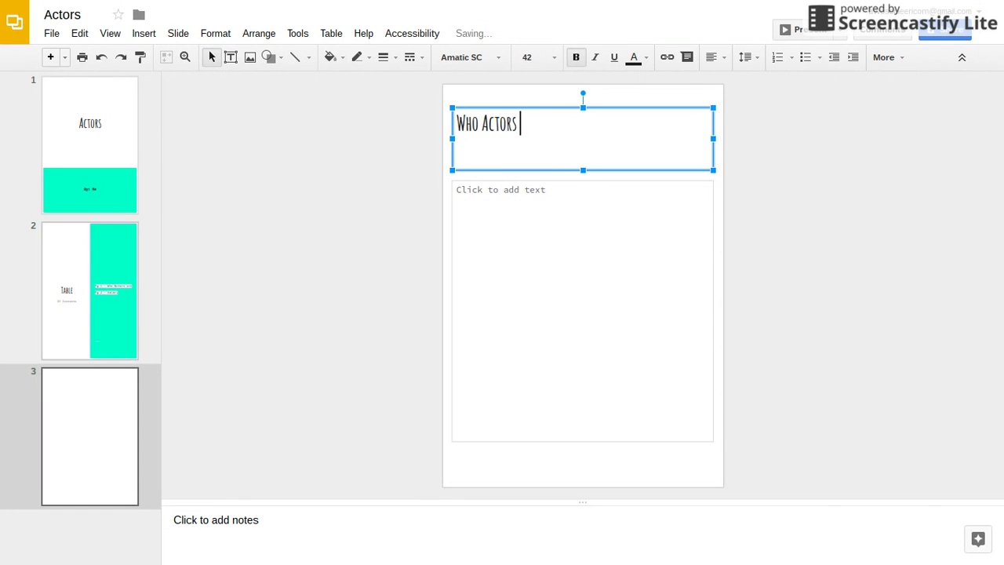
{"action": "key", "text": "BackSpace"}
{"action": "key", "text": "BackSpace"}
{"action": "key", "text": "BackSpace"}
{"action": "type", "text": "Are"}
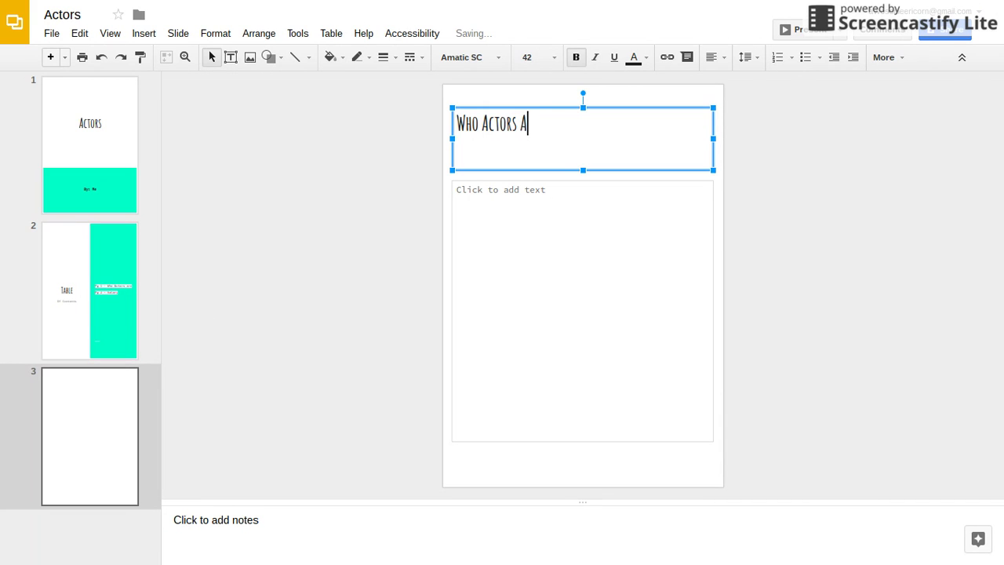
- Begin the third slide's body text with "Actors are people who play", correcting the misspelled words
{"action": "left_click", "coordinate": [638, 247]}
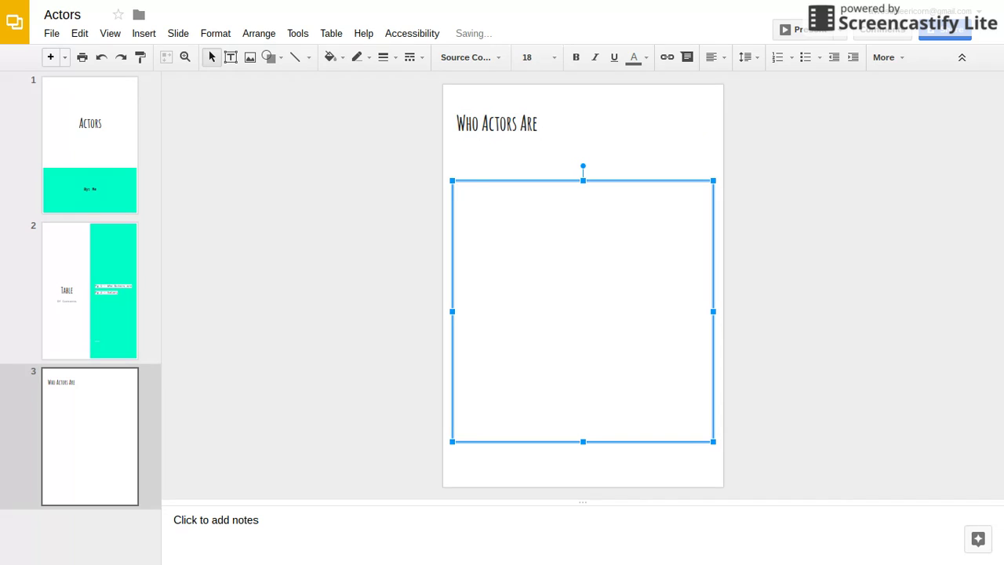
{"action": "type", "text": "Actors ar epeople who p"}
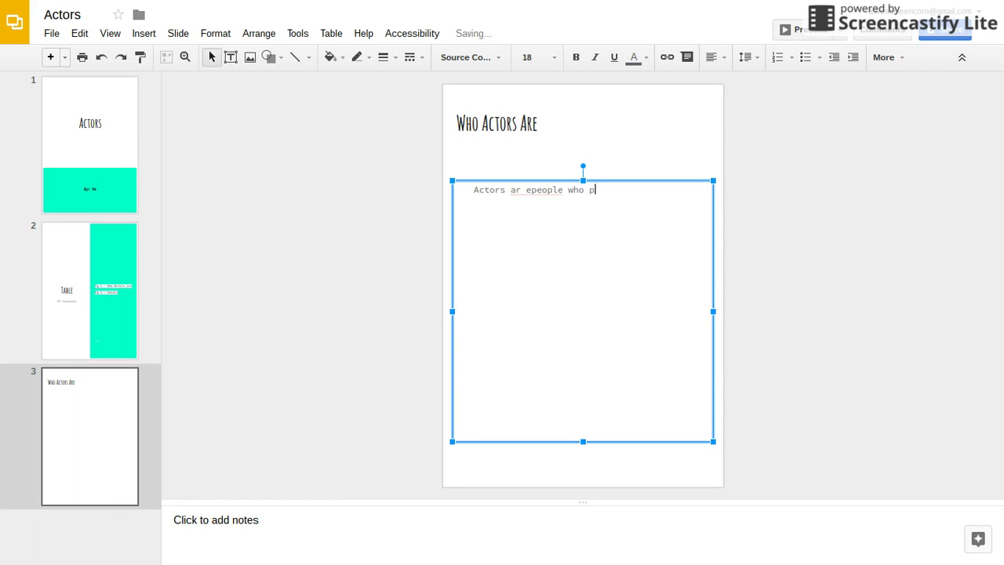
{"action": "type", "text": "lay"}
{"action": "left_click", "coordinate": [541, 203]}
{"action": "key", "text": "BackSpace"}
{"action": "key", "text": "BackSpace"}
{"action": "type", "text": "e"}
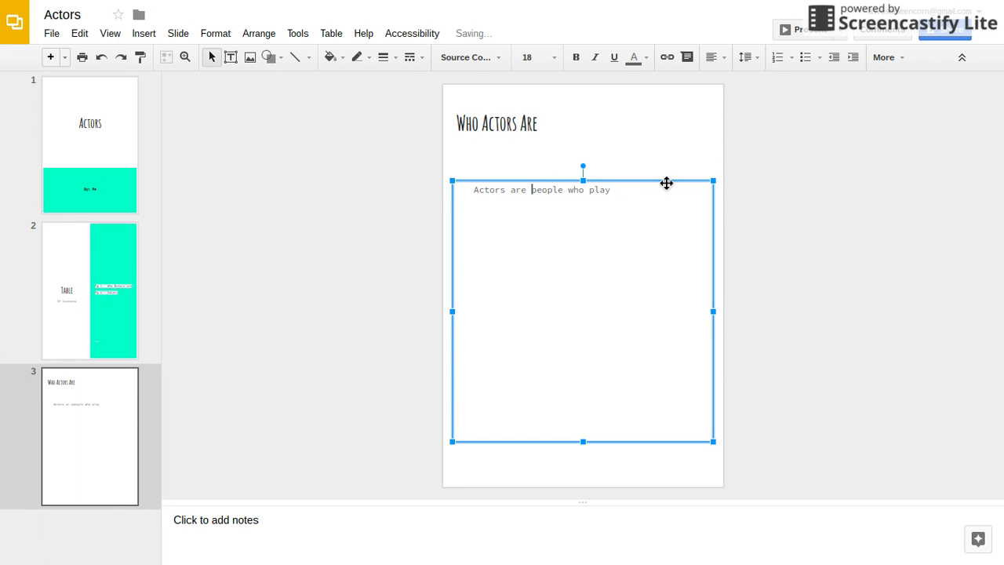
- Complete the third slide's body sentence with "characters in movies/TV shows."
{"action": "left_click", "coordinate": [643, 196]}
{"action": "type", "text": "characters in movies"}
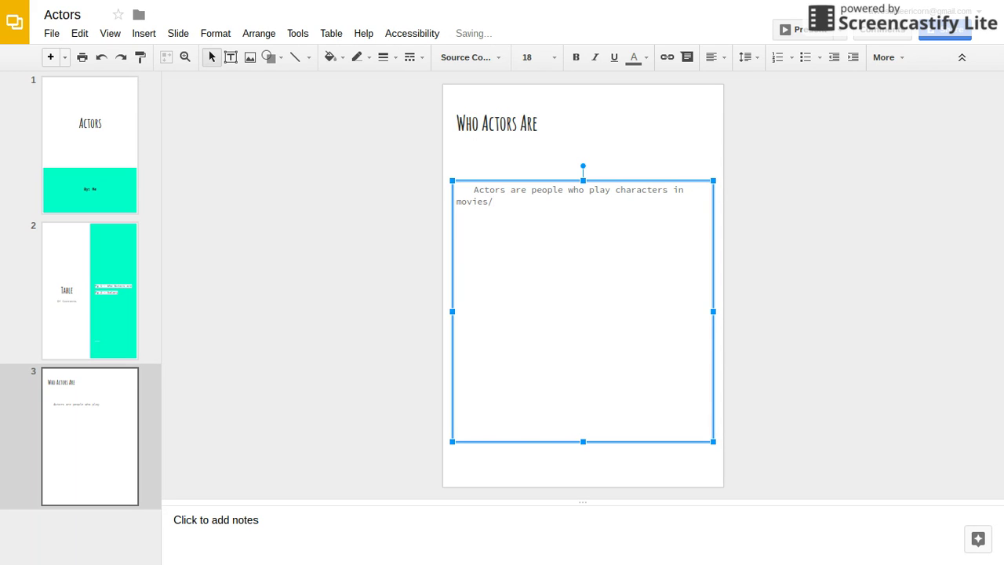
{"action": "type", "text": "/Tv"}
{"action": "key", "text": "BackSpace"}
{"action": "type", "text": "V"}
{"action": "key", "text": "BackSpace"}
{"action": "type", "text": "V shows."}
- Add a fourth slide with the same layout and title it "Salary"
{"action": "left_click", "coordinate": [52, 60]}
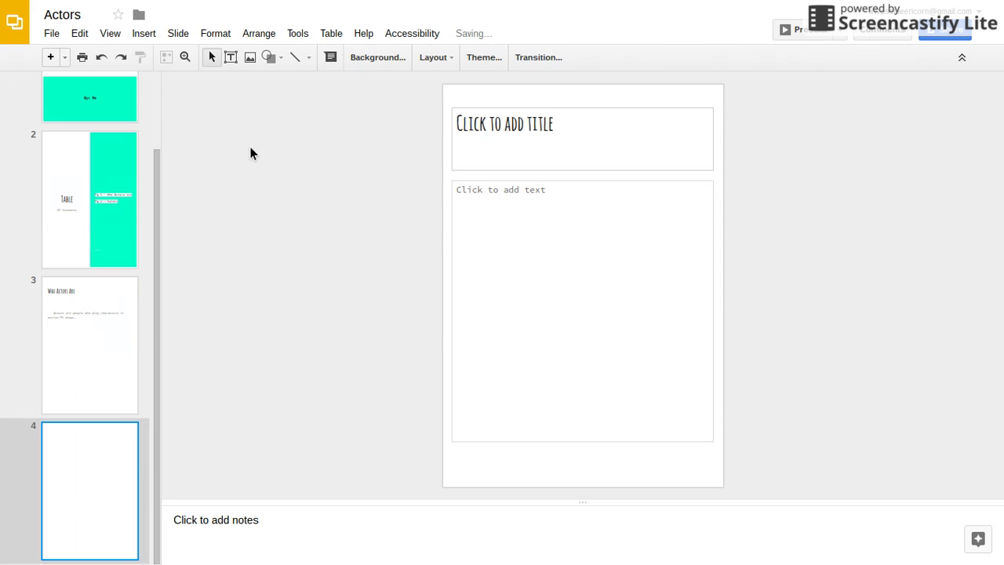
{"action": "left_click", "coordinate": [527, 145]}
{"action": "type", "text": "SALA"}
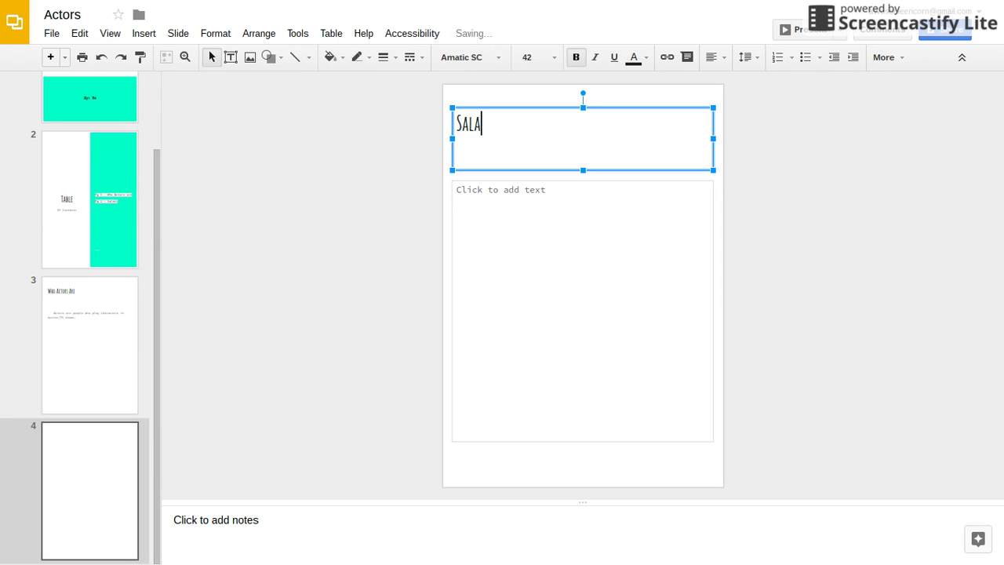
{"action": "type", "text": "ry"}
- Write "The Salary of an actor is" followed by a row of placeholder dots in the fourth slide's body
{"action": "left_click", "coordinate": [531, 208]}
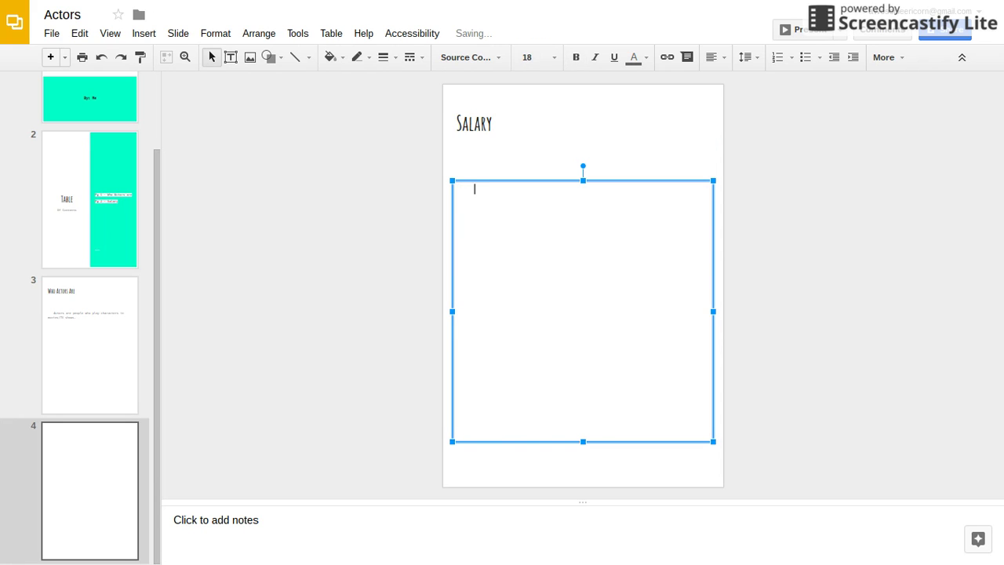
{"action": "type", "text": "The"}
{"action": "key", "text": "BackSpace"}
{"action": "key", "text": "BackSpace"}
{"action": "key", "text": "BackSpace"}
{"action": "key", "text": "BackSpace"}
{"action": "key", "text": "BackSpace"}
{"action": "type", "text": "Tje"}
{"action": "key", "text": "BackSpace"}
{"action": "key", "text": "BackSpace"}
{"action": "type", "text": "he Salary of an actor is "}
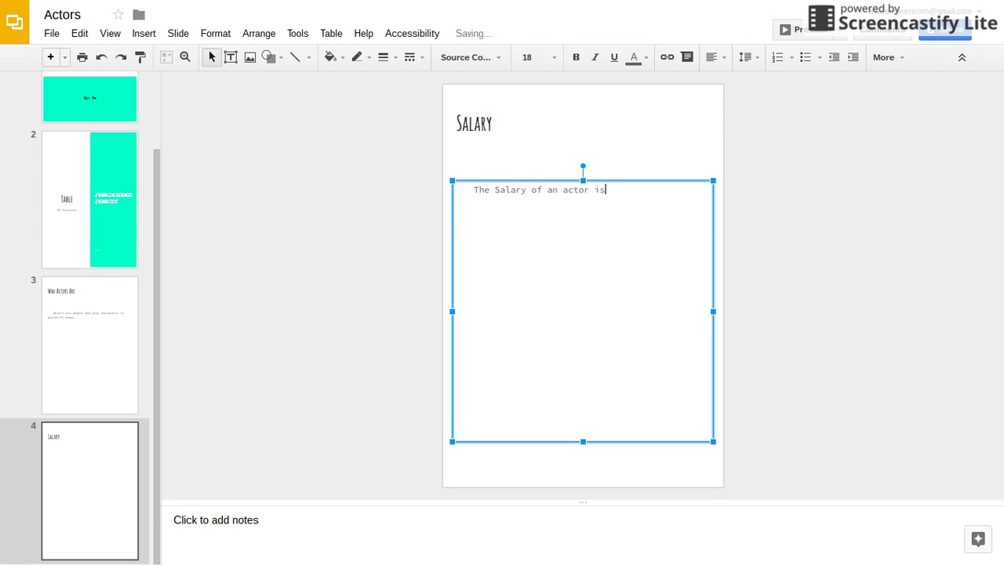
{"action": "type", "text": "............."}
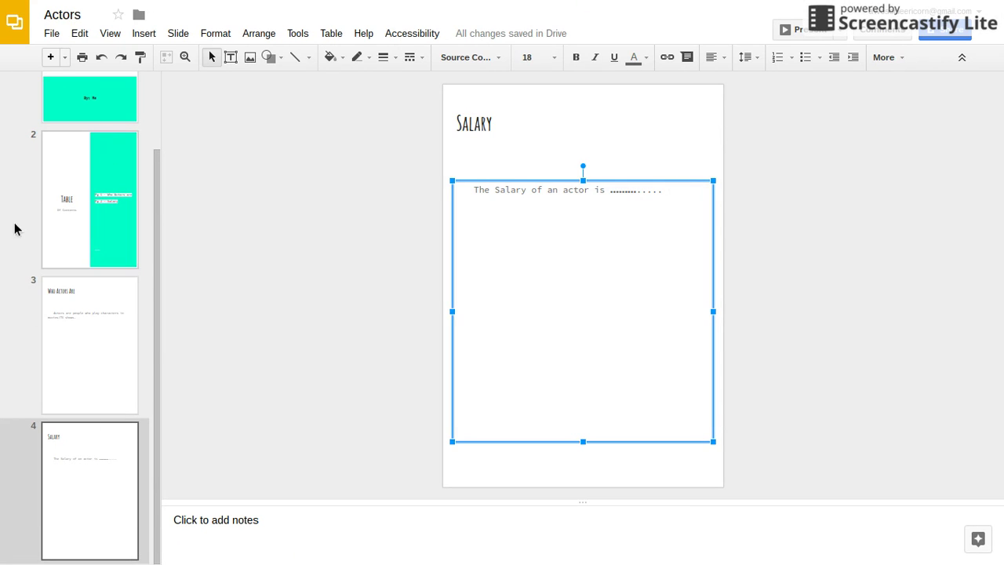
- Open the booklet's print preview, try the Black and white setting and switch back to Color
{"action": "left_click", "coordinate": [51, 33]}
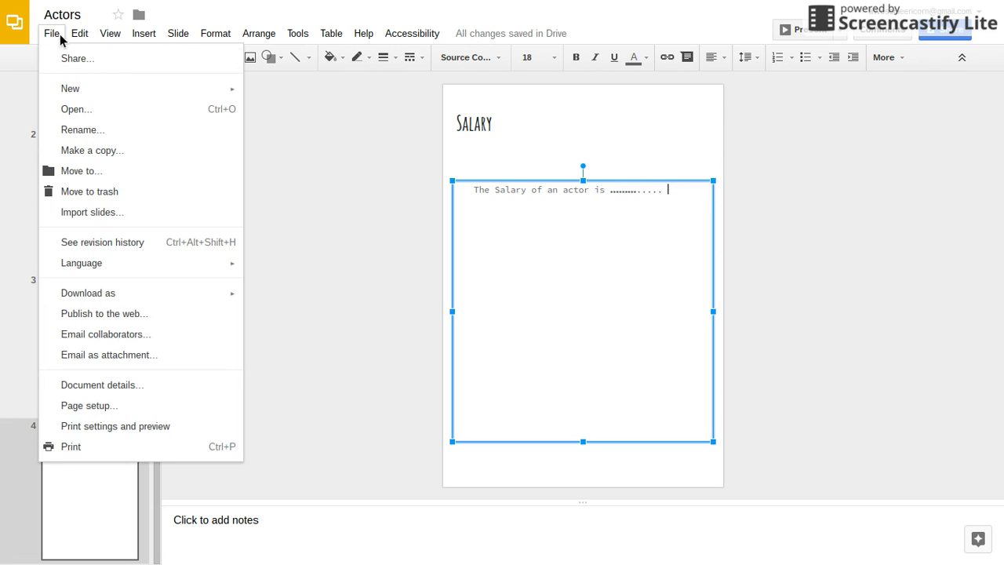
{"action": "left_click", "coordinate": [112, 463]}
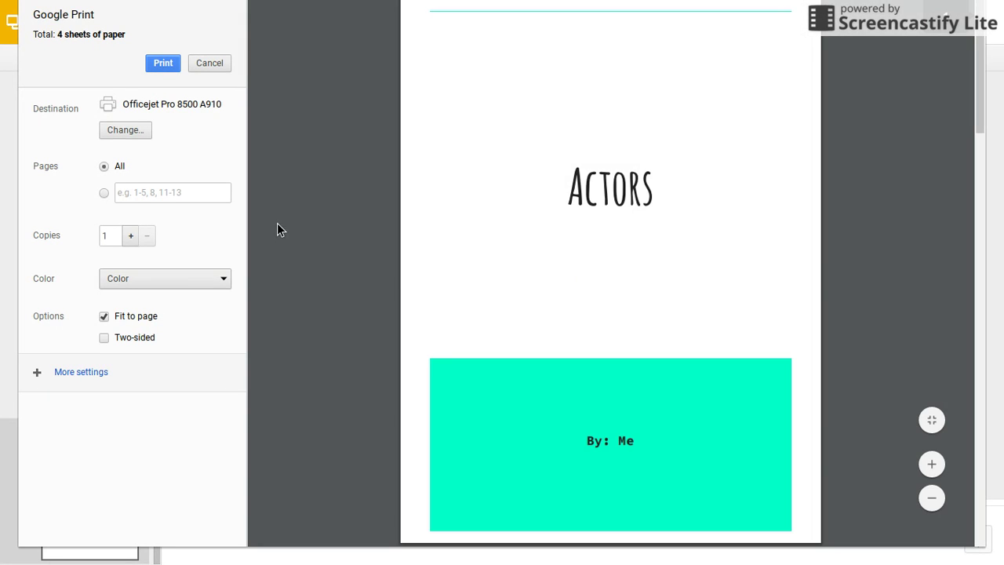
{"action": "left_click", "coordinate": [205, 278]}
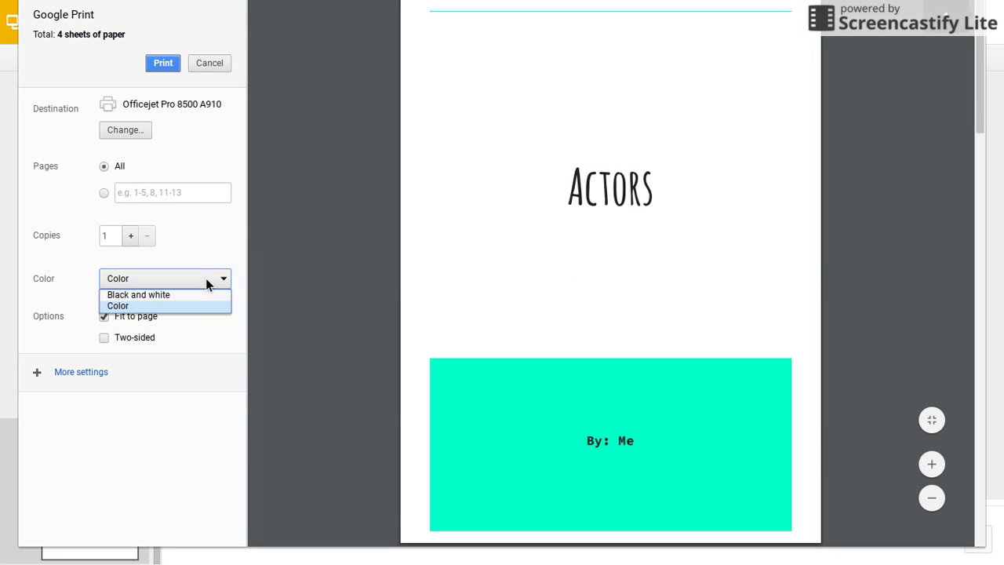
{"action": "left_click", "coordinate": [204, 295]}
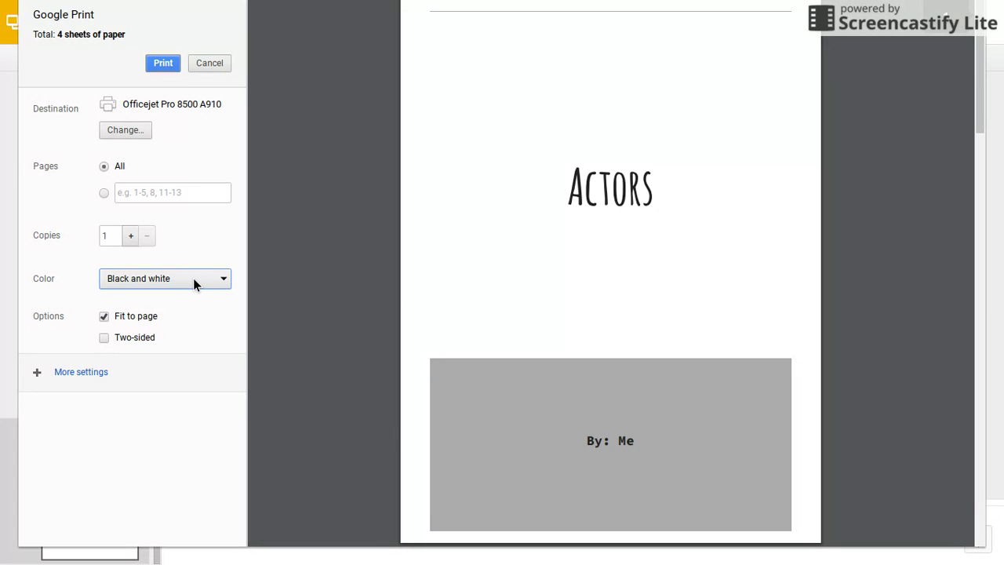
{"action": "left_click", "coordinate": [193, 283]}
{"action": "left_click", "coordinate": [196, 304]}
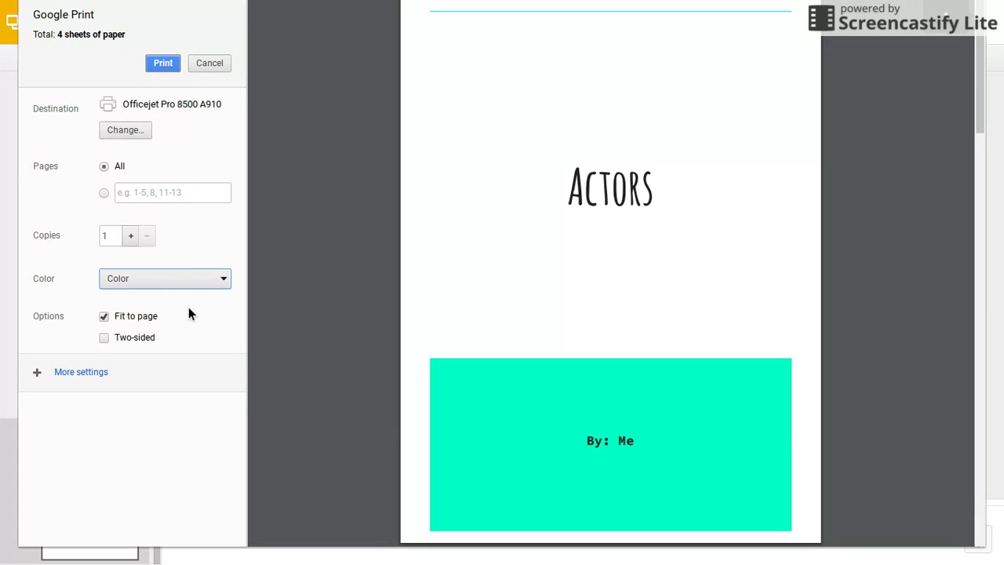
- Try the Two-sided option on and Fit to page off, restore both and leave the print preview without printing
{"action": "left_click", "coordinate": [104, 338]}
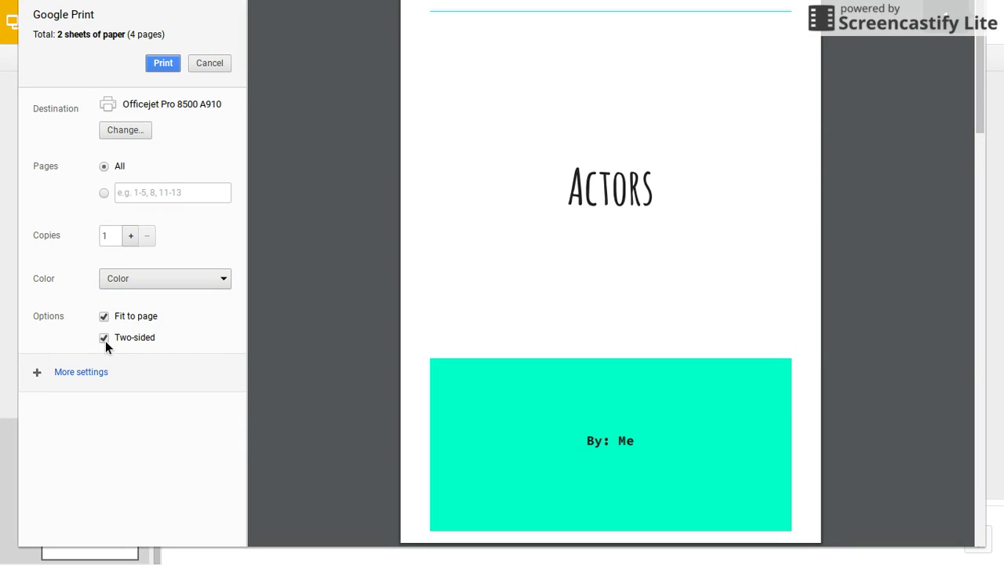
{"action": "left_click", "coordinate": [104, 338]}
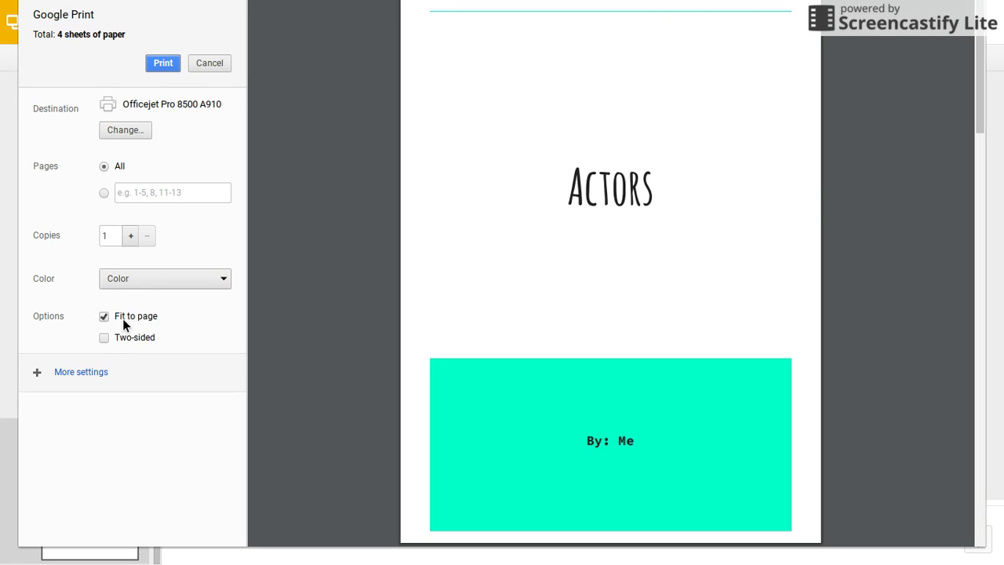
{"action": "left_click", "coordinate": [107, 319]}
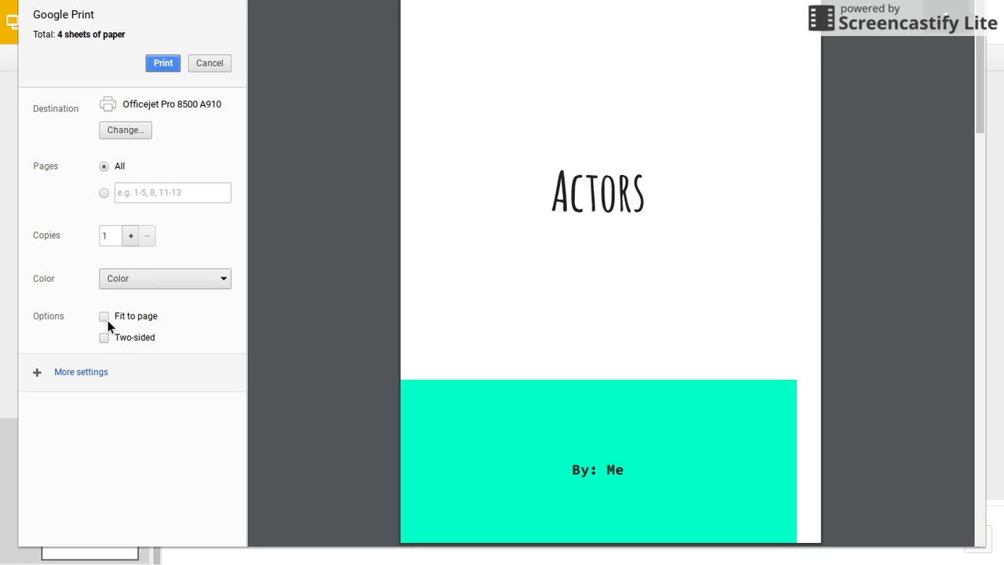
{"action": "left_click", "coordinate": [104, 317]}
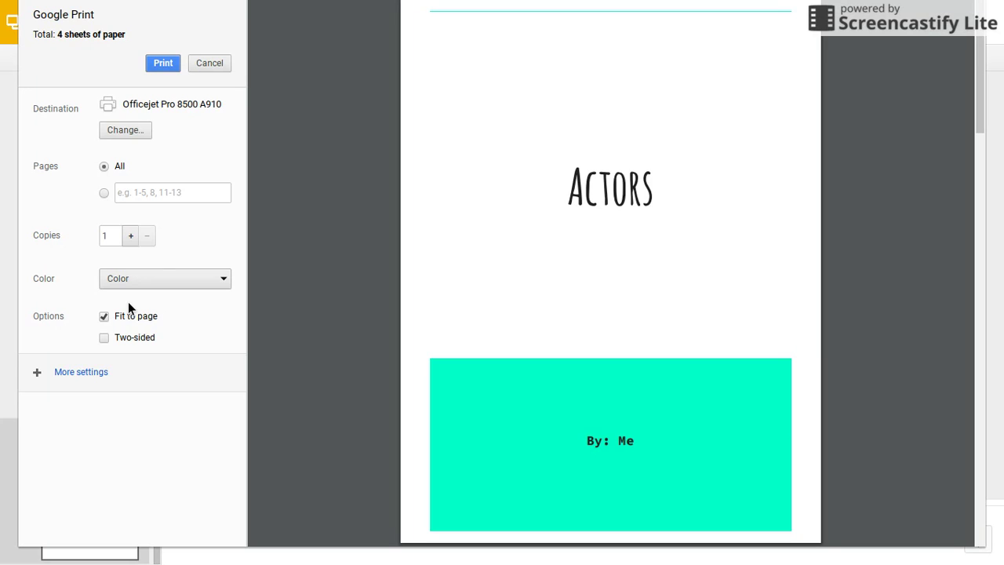
{"action": "left_click", "coordinate": [193, 62]}
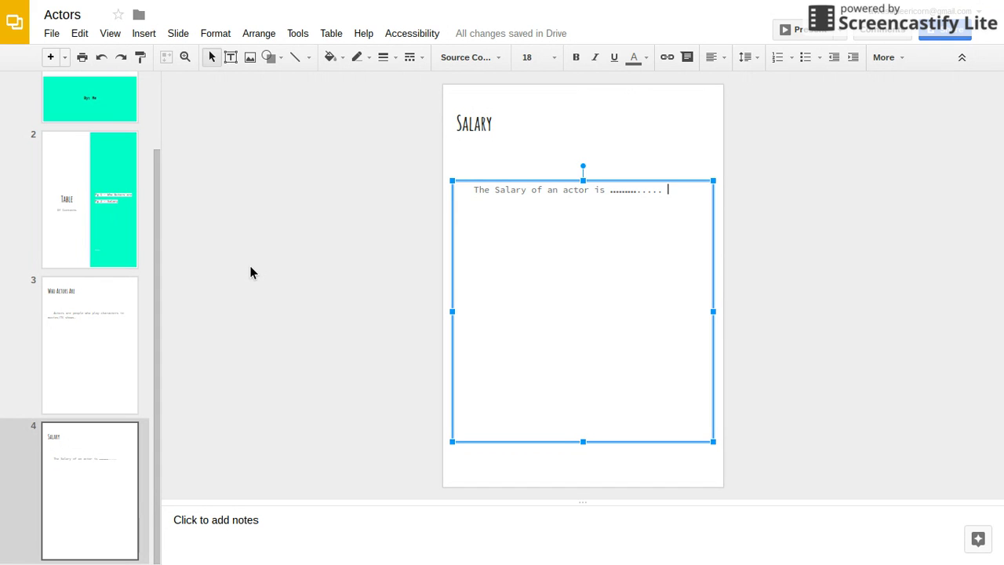
- Look through the "Who Actors Are" and "Salary" slides and return to the cover slide
{"action": "key", "text": "Page_Up"}
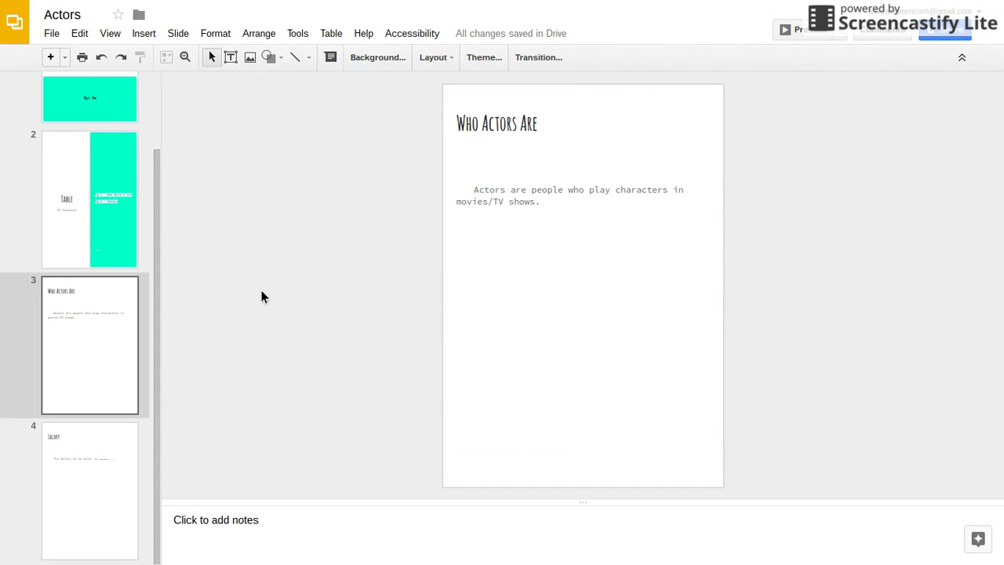
{"action": "key", "text": "Page_Down"}
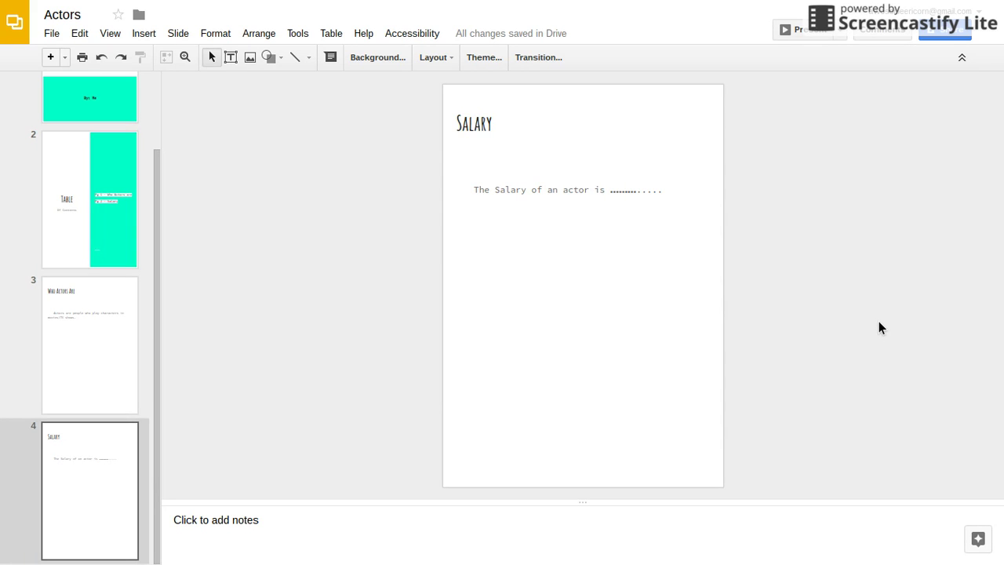
{"action": "key", "text": "Up"}
{"action": "key", "text": "Down"}
{"action": "key", "text": "Up"}
{"action": "key", "text": "Down"}
{"action": "key", "text": "Up"}
{"action": "scroll", "coordinate": [71, 271], "scroll_direction": "up", "scroll_amount": 2}
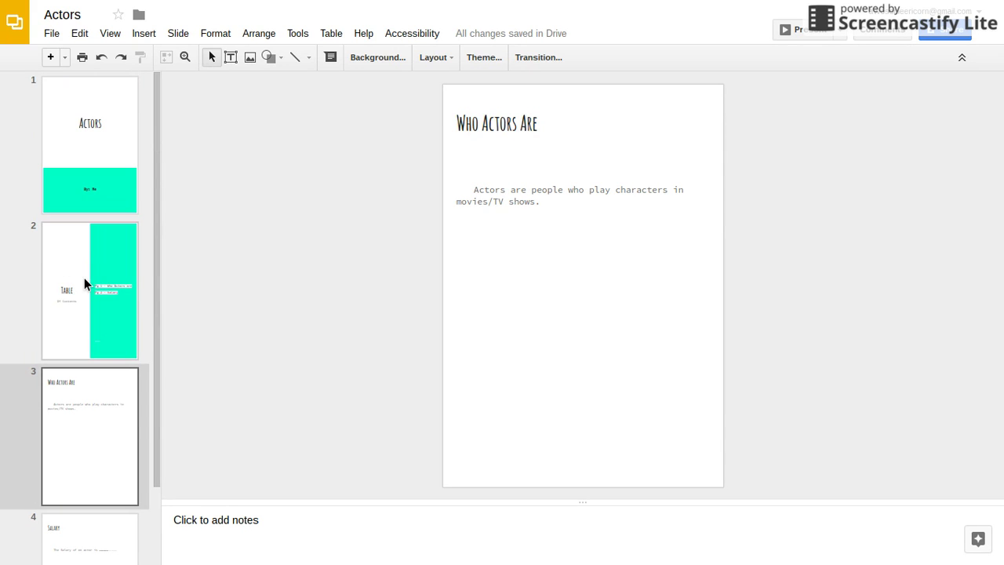
{"action": "left_click", "coordinate": [118, 170]}
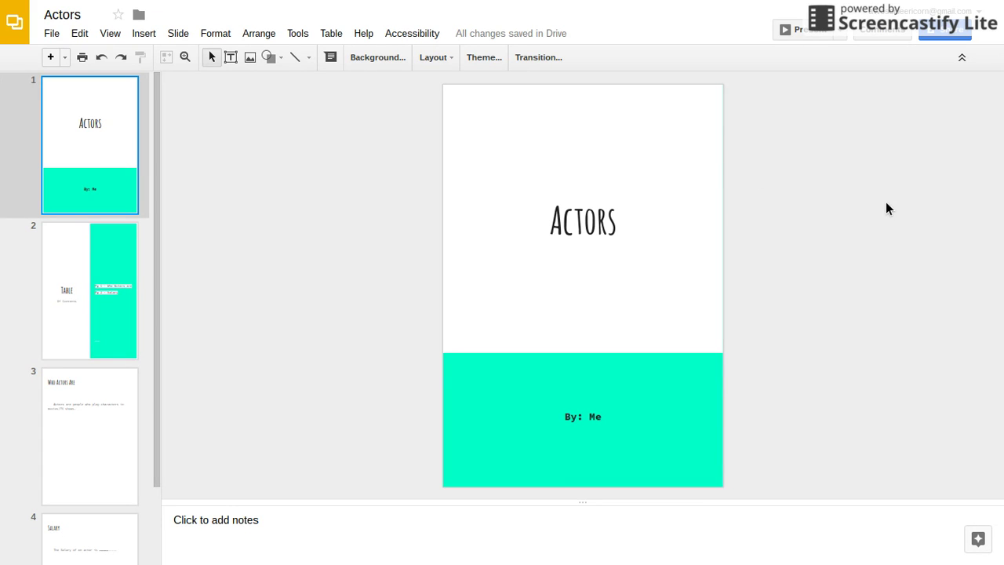
{"action": "mouse_move", "coordinate": [886, 1]}
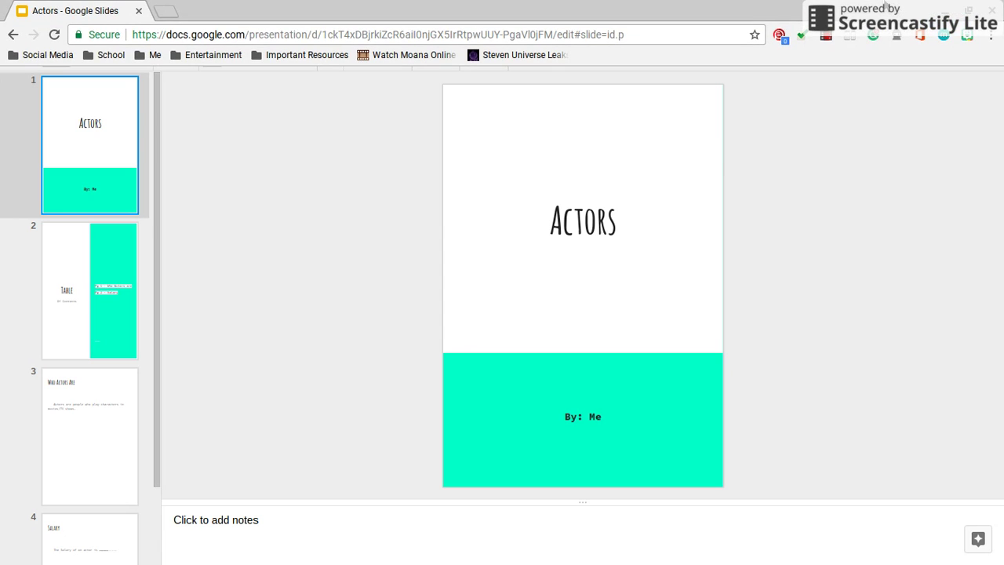
{"action": "left_click", "coordinate": [829, 44]}
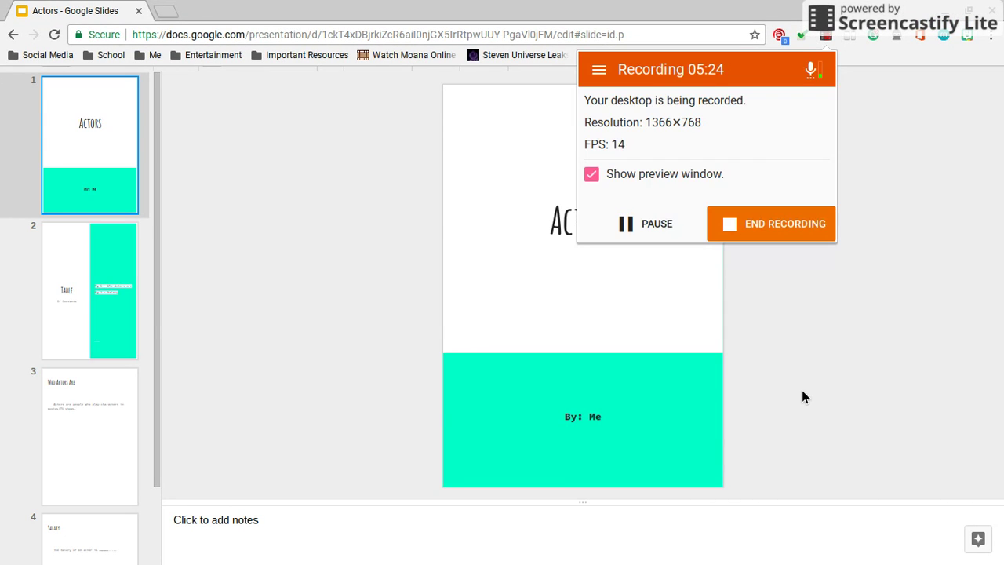